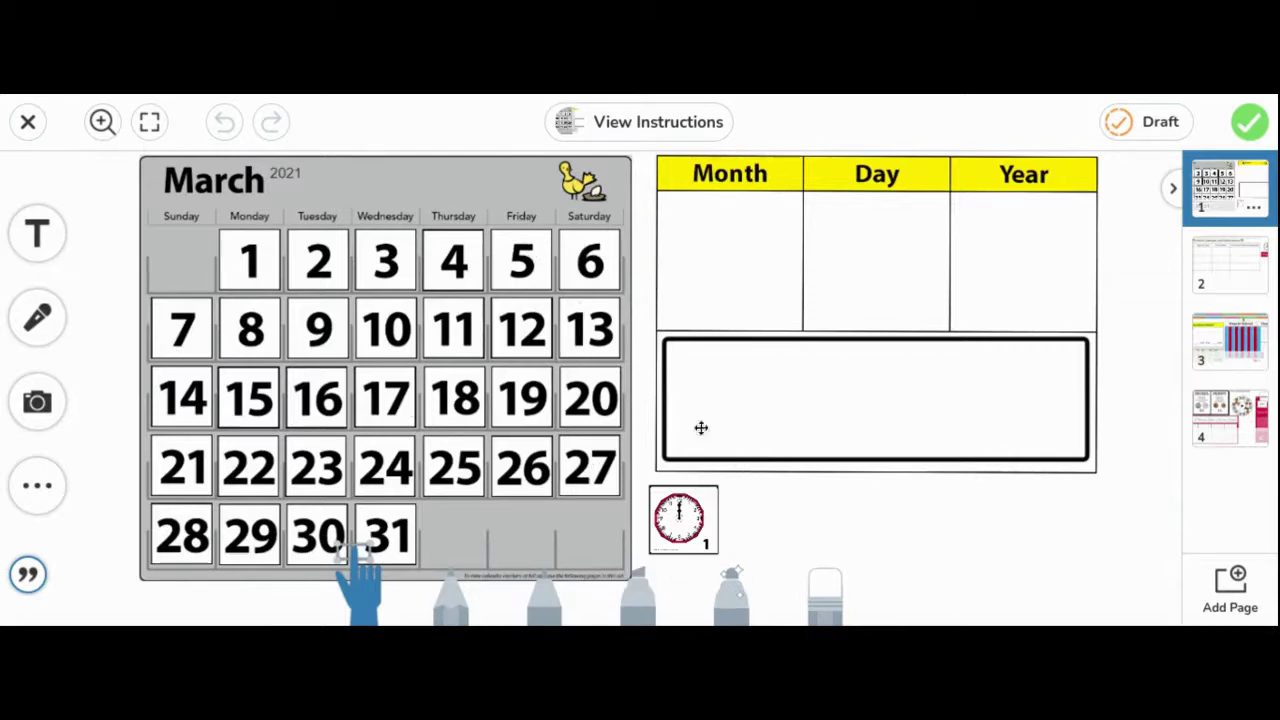
- Drop the top clock card from the stack onto the Monday March 1 square
left_click_drag(678, 522, 258, 250)
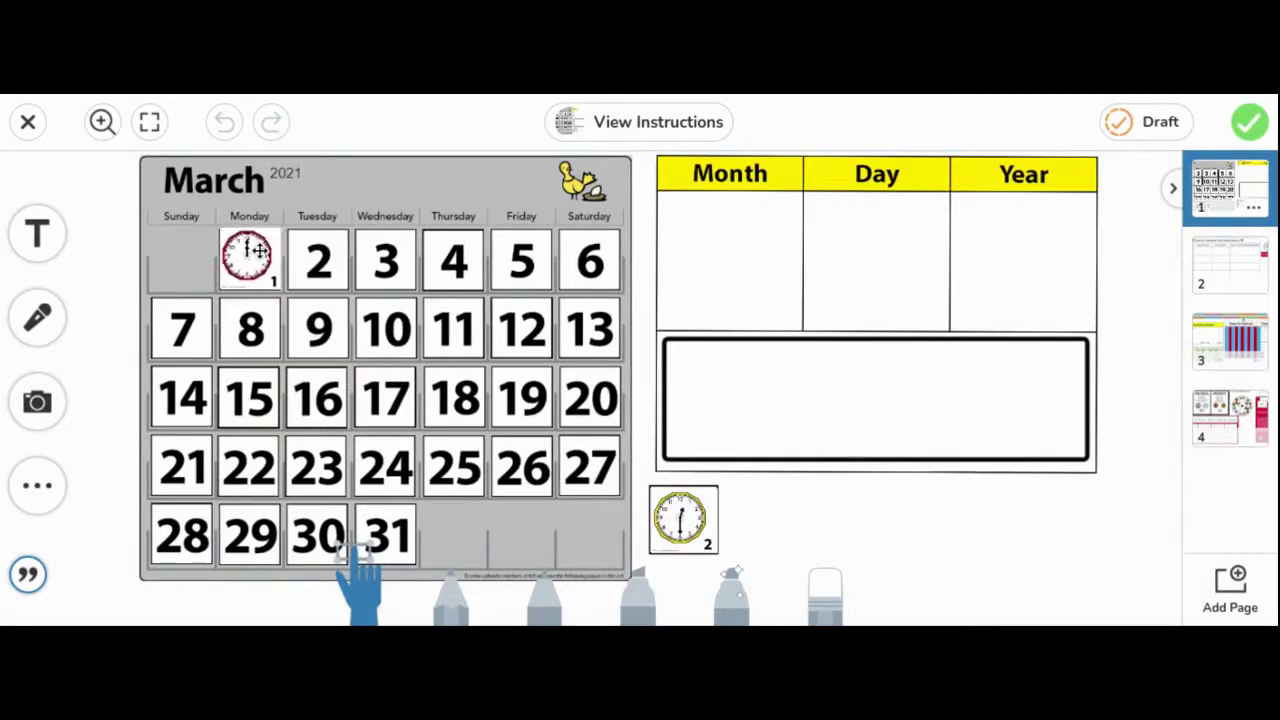
left_click(104, 258)
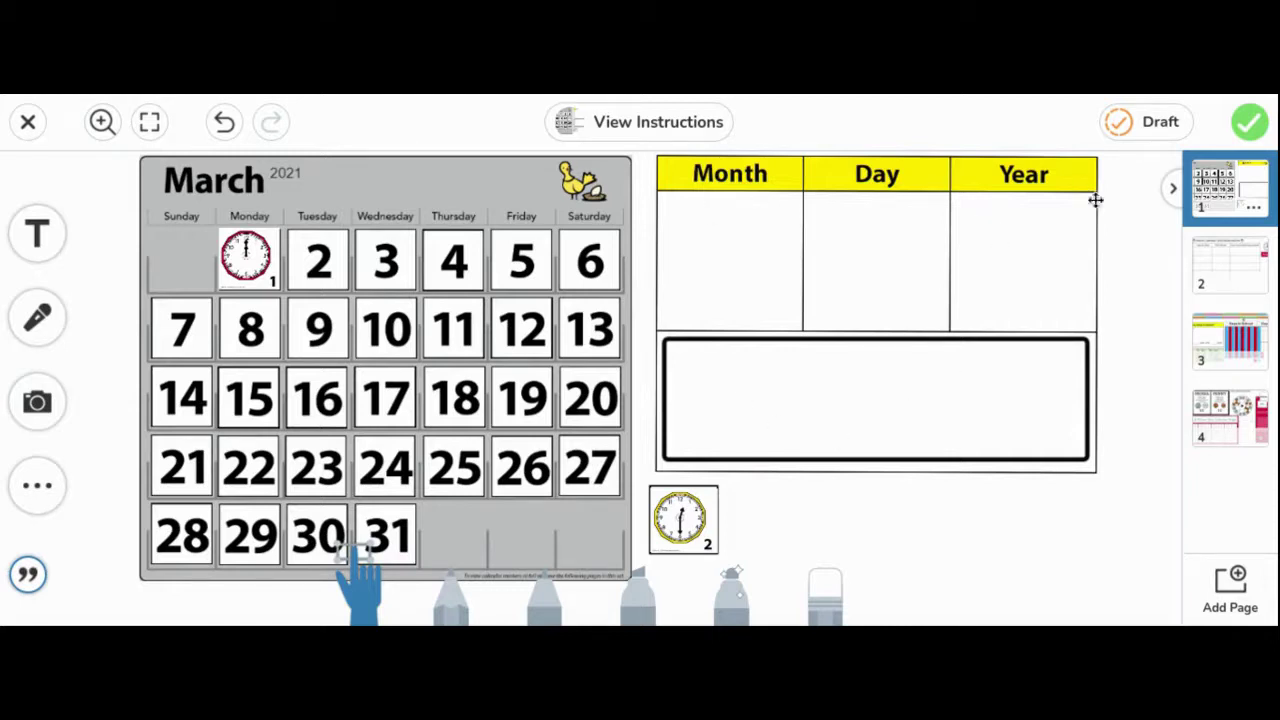
- With the cyan marker, handwrite 3 under Month, 1 under Day and 21 under Year
left_click(545, 588)
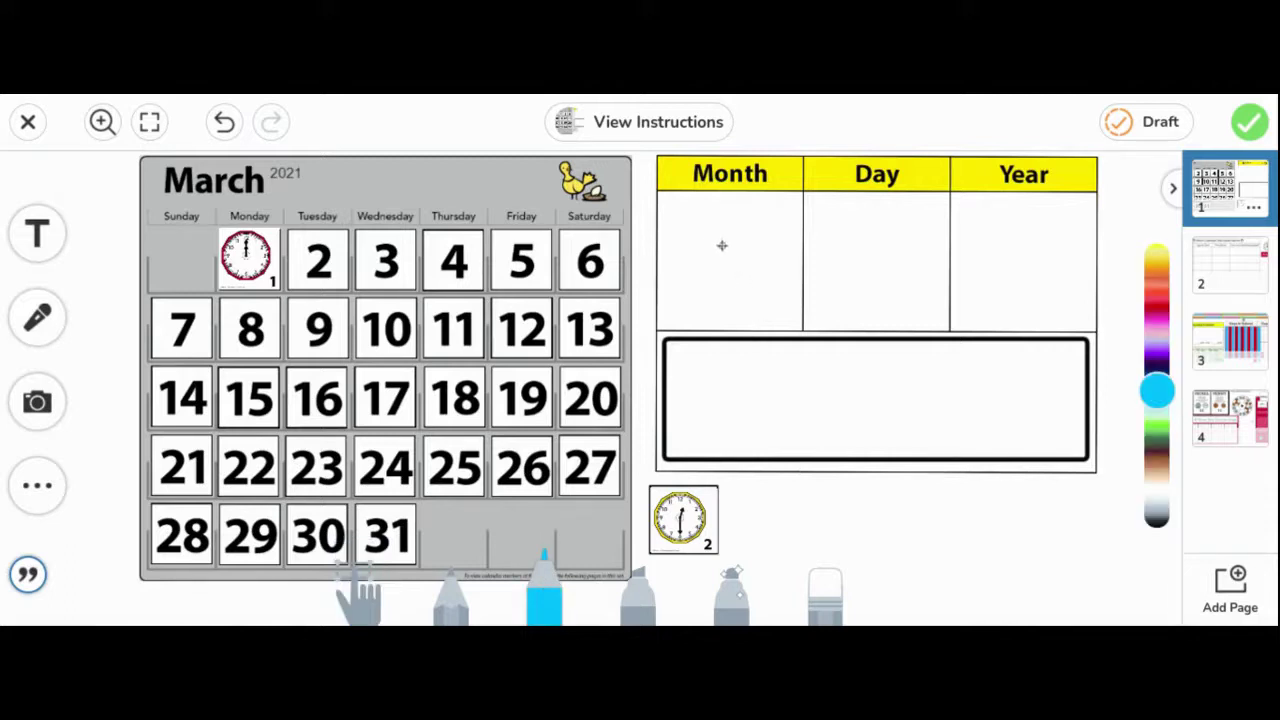
mouse_move(693, 217)
left_mouse_down()
mouse_move(720, 212)
mouse_move(700, 247)
mouse_move(745, 288)
mouse_move(681, 290)
left_mouse_up()
left_click_drag(871, 218, 861, 293)
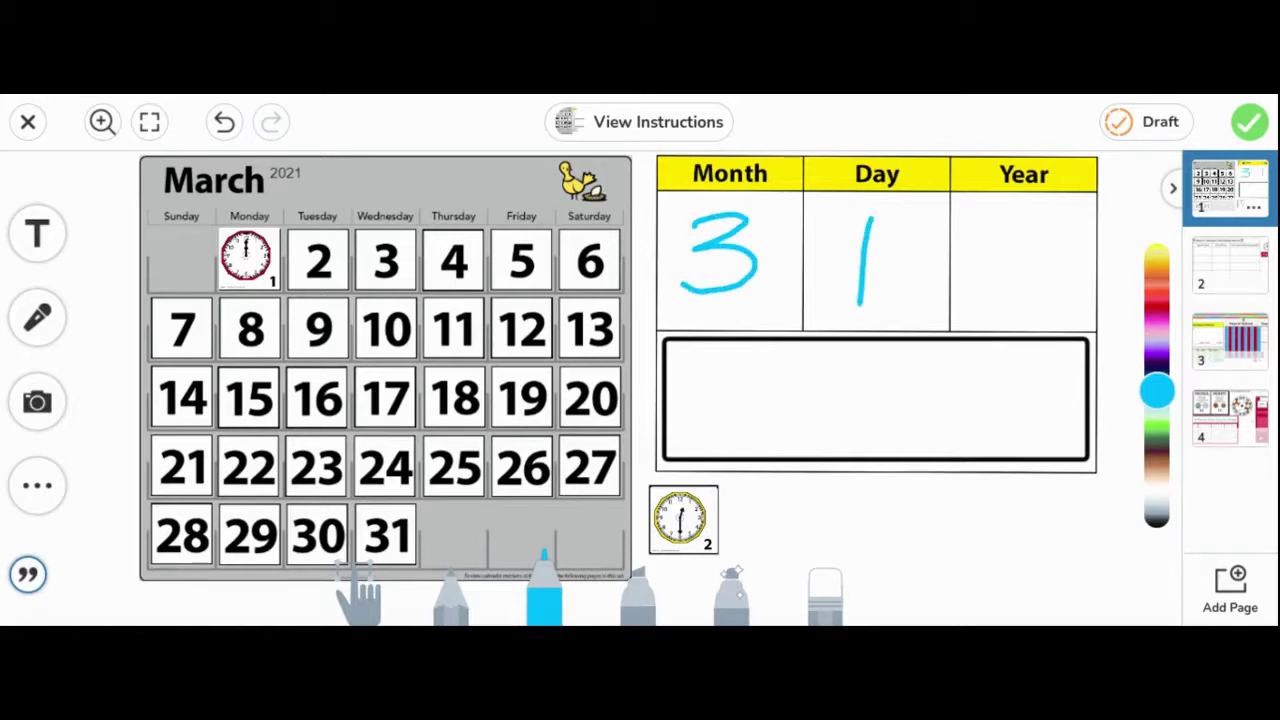
mouse_move(966, 242)
left_mouse_down()
mouse_move(1000, 220)
mouse_move(978, 296)
mouse_move(1025, 293)
left_mouse_up()
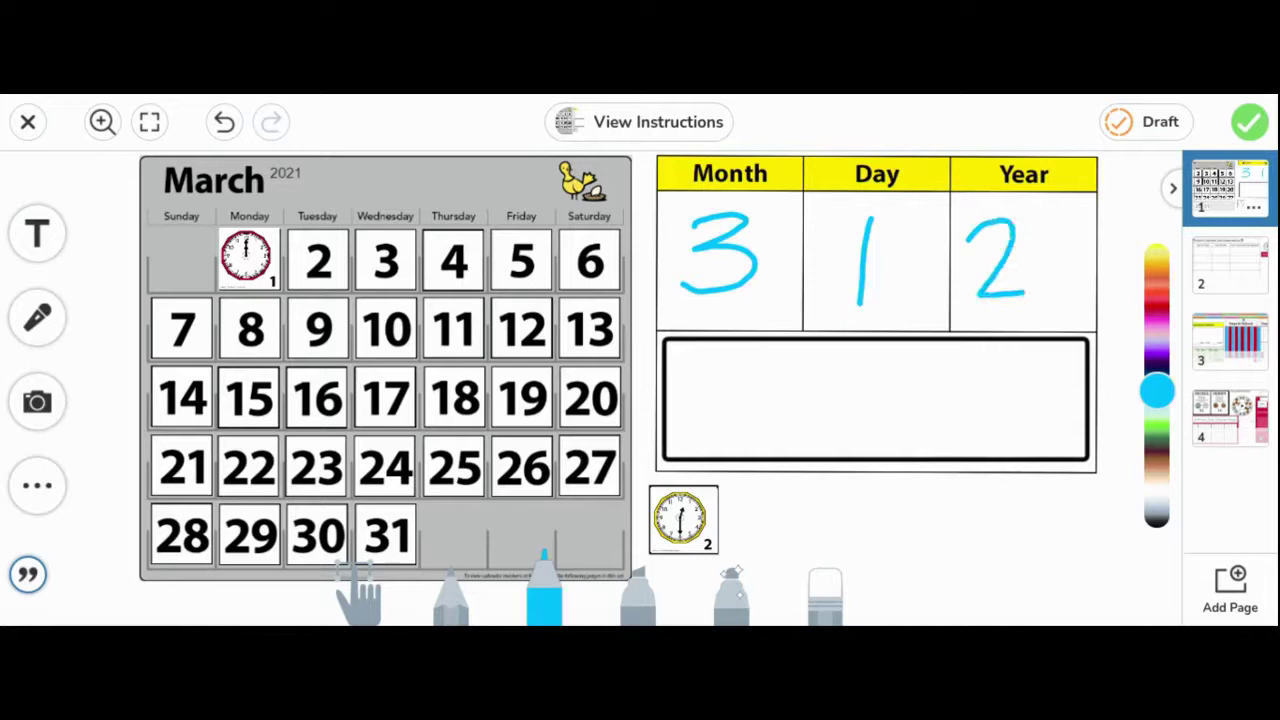
left_click_drag(1049, 222, 1047, 314)
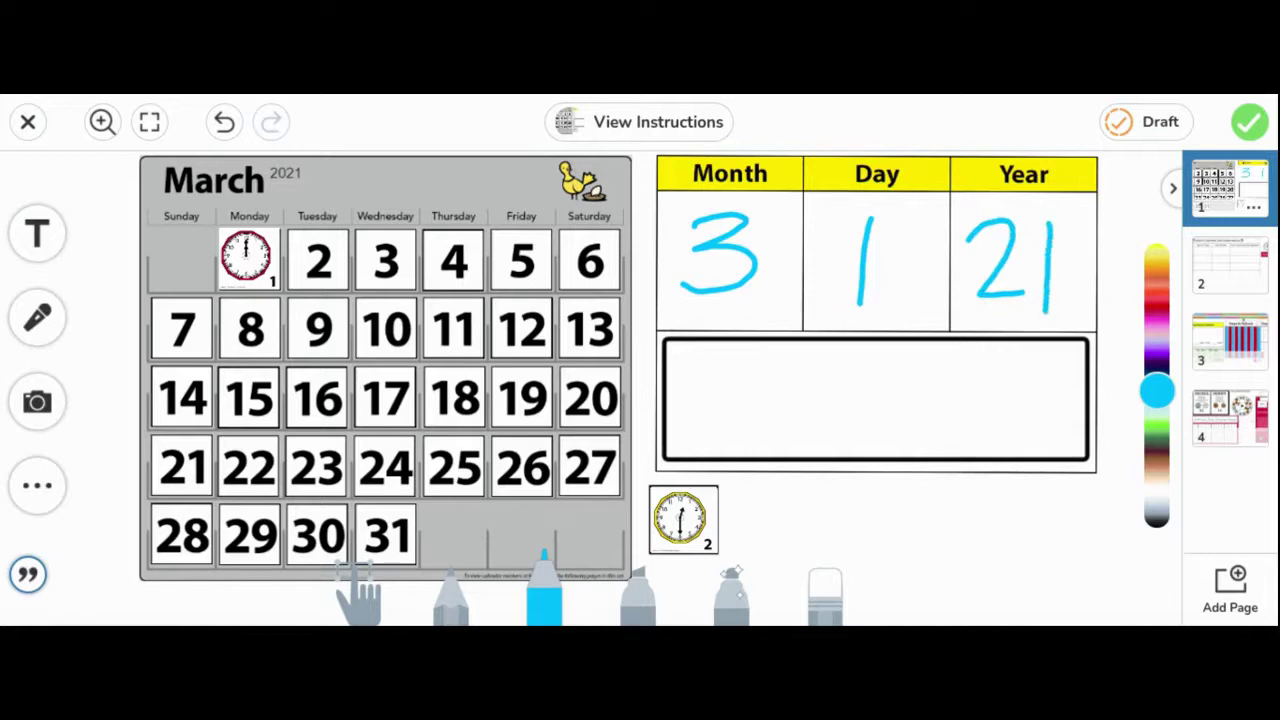
left_click(356, 598)
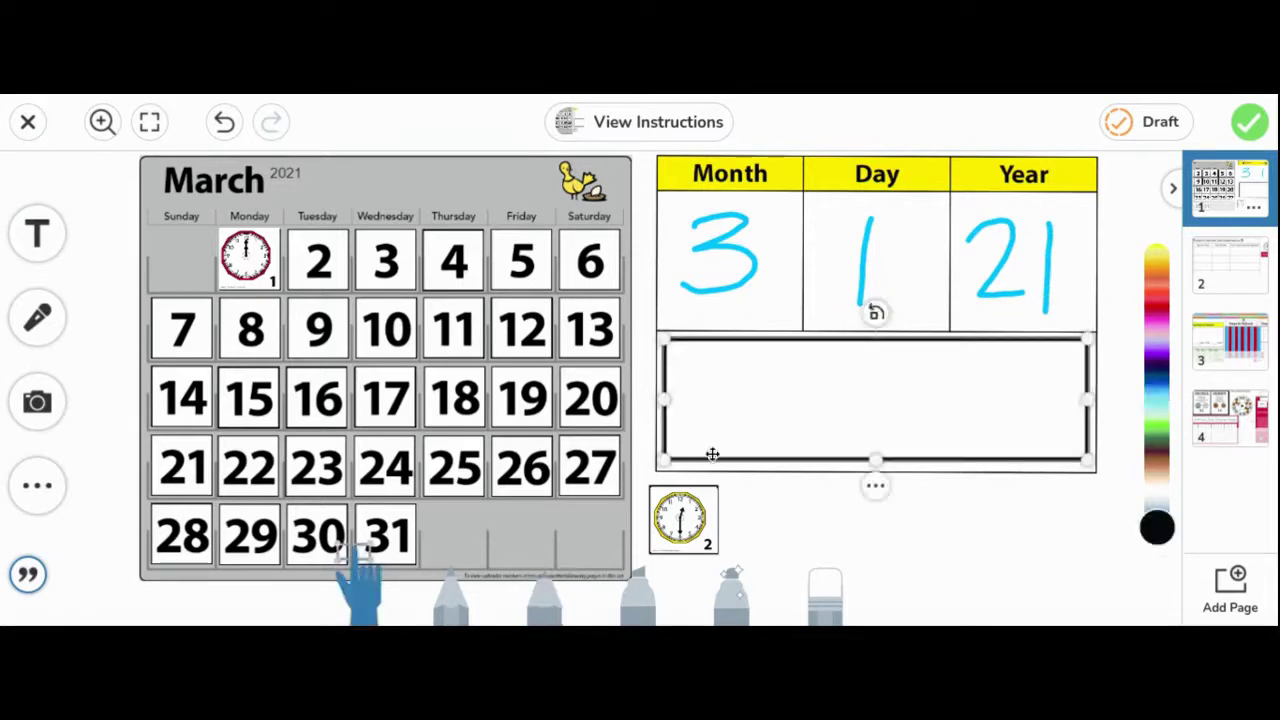
- Type 'Mar. 1, 2021' into the sentence box beneath the date chart
left_click(868, 391)
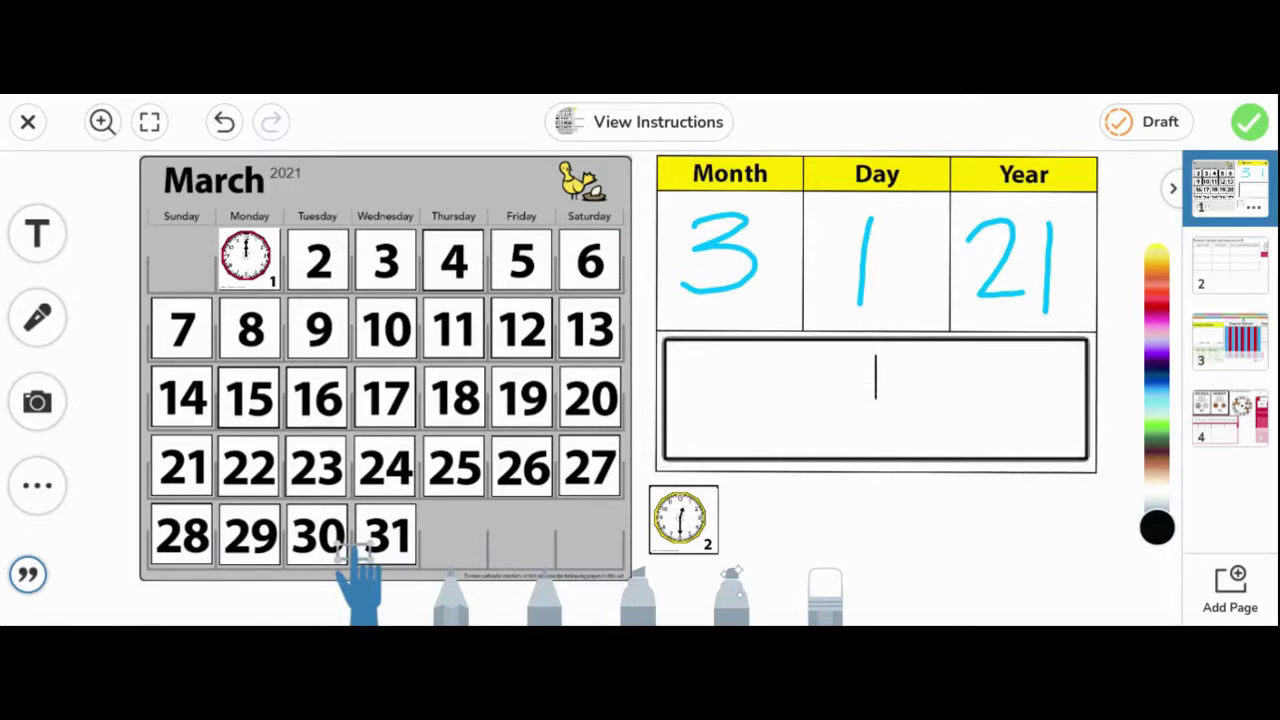
type("M")
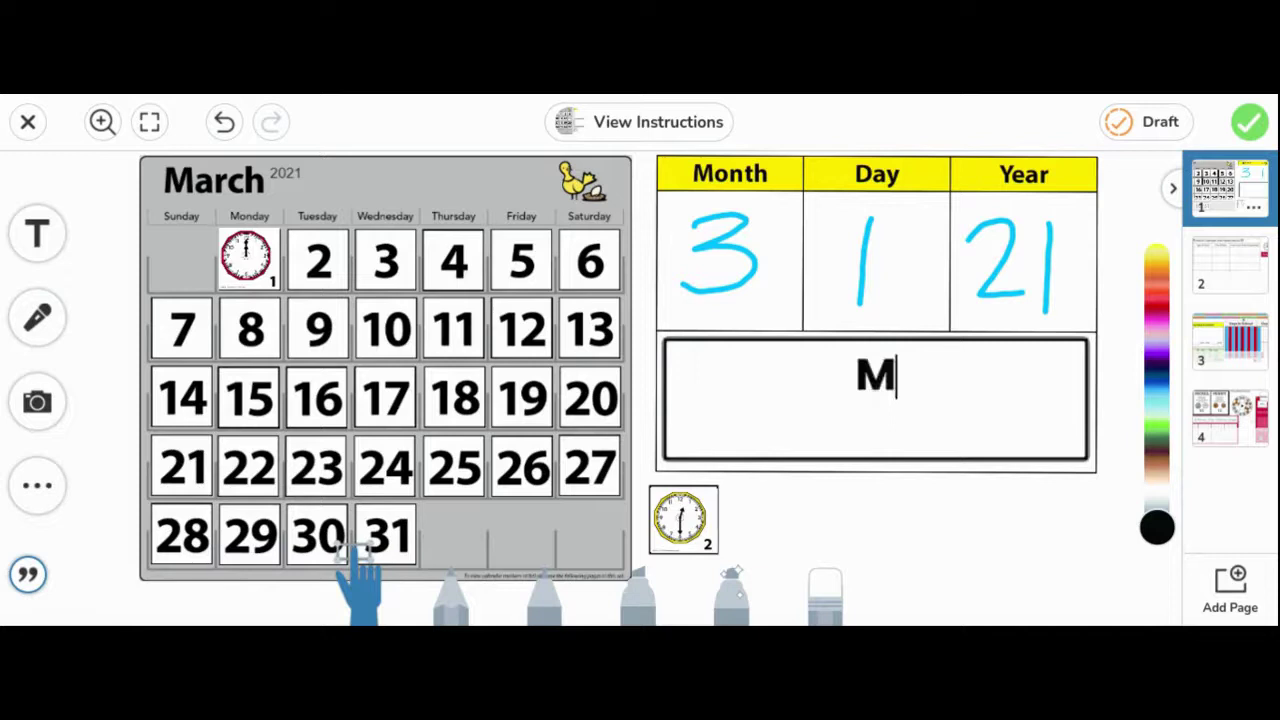
type("ar.")
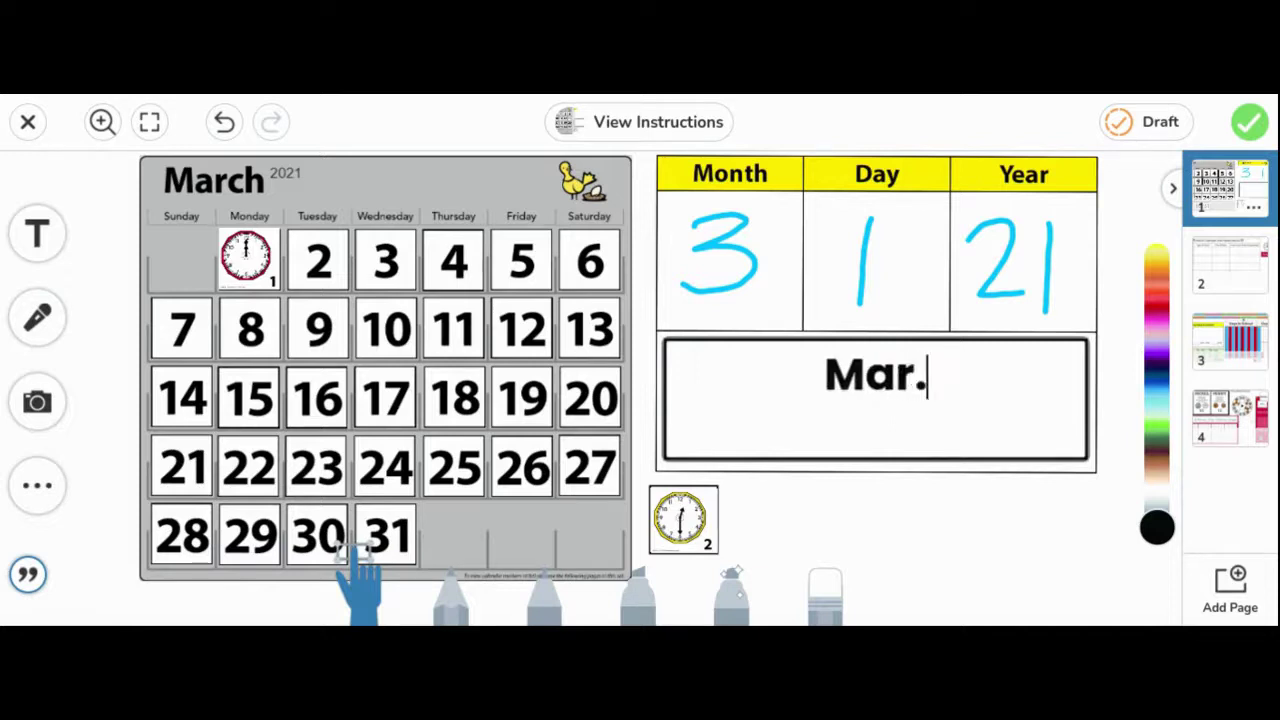
type(" 1")
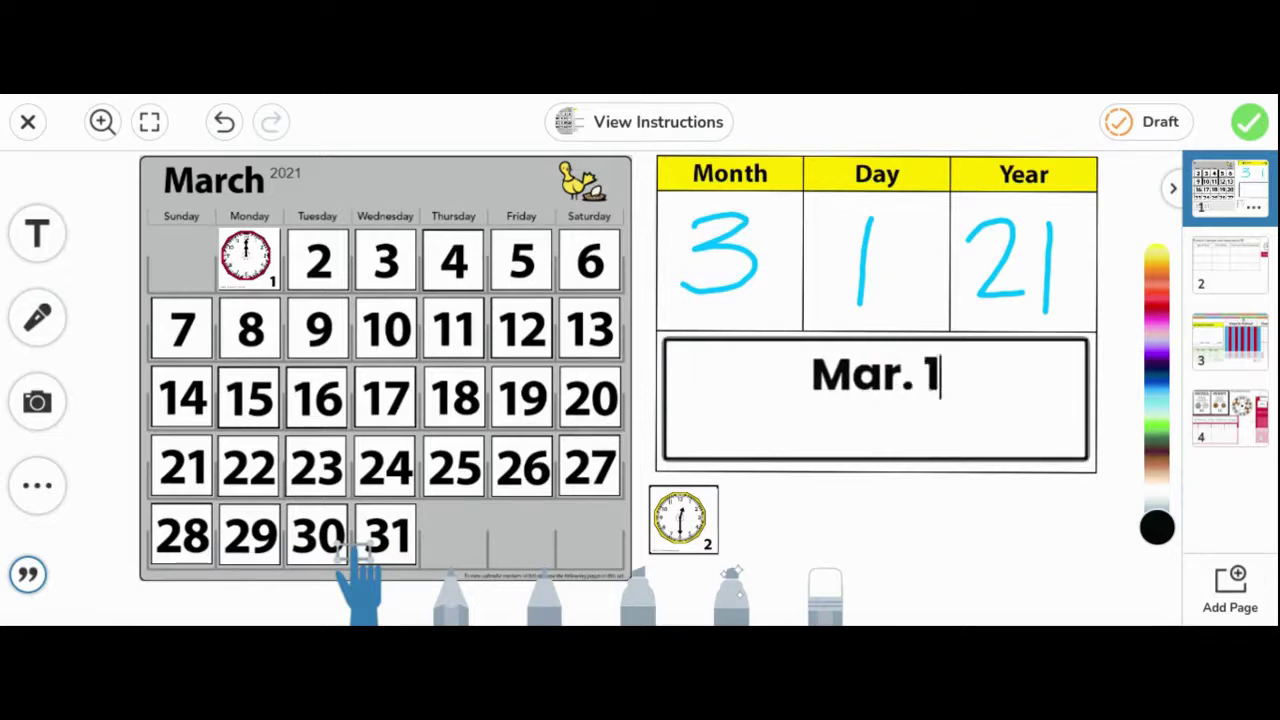
type(", 2021")
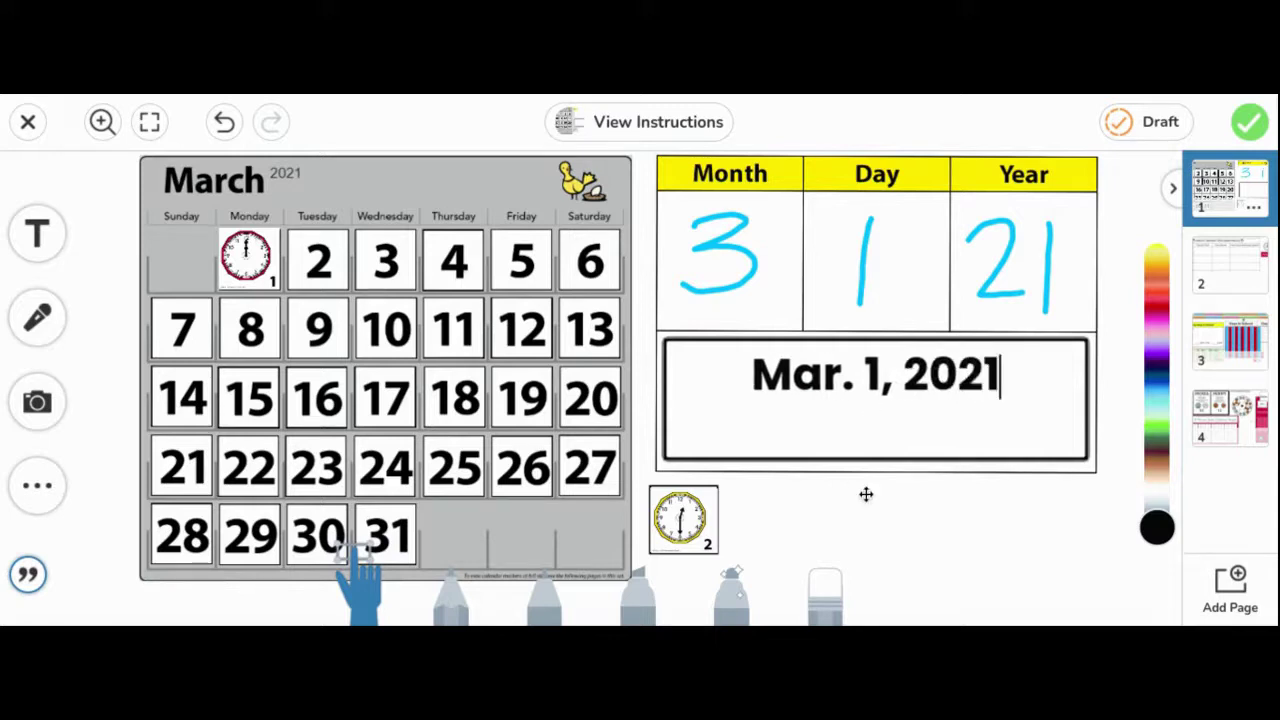
key("Escape")
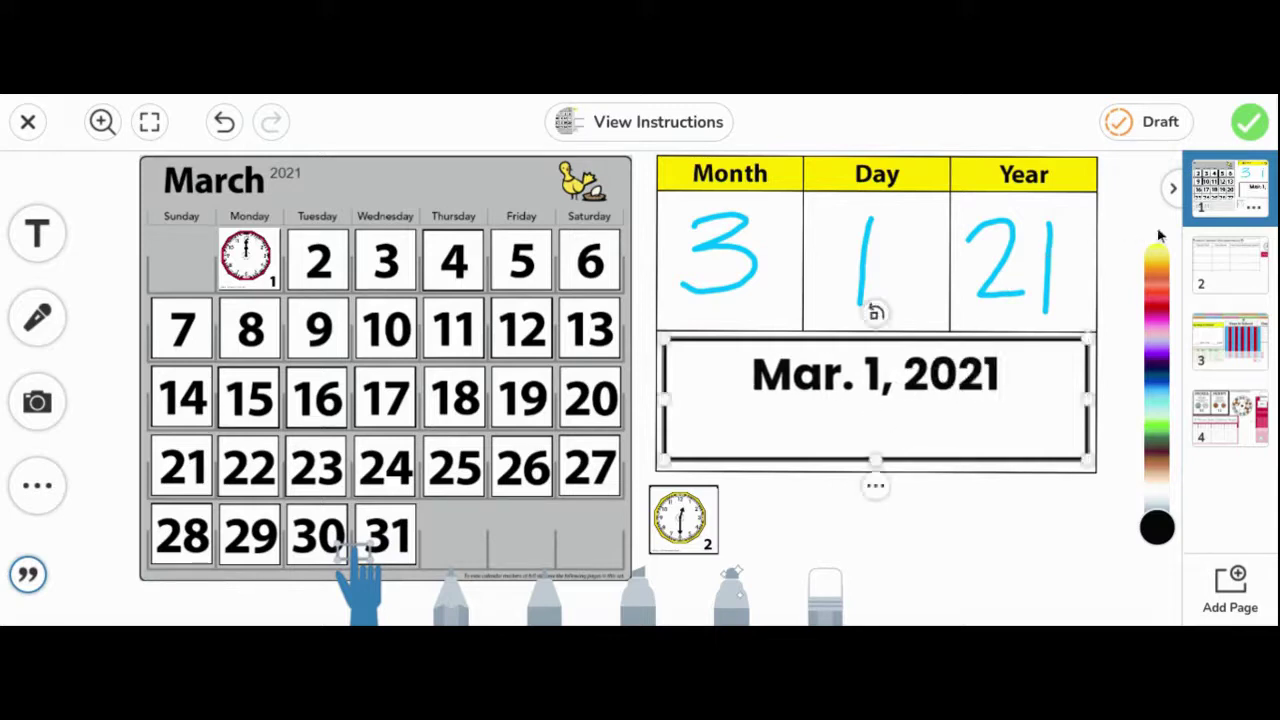
- On the Calendar Grid Observations page, handwrite 3-1 in the first Date cell
left_click(1204, 258)
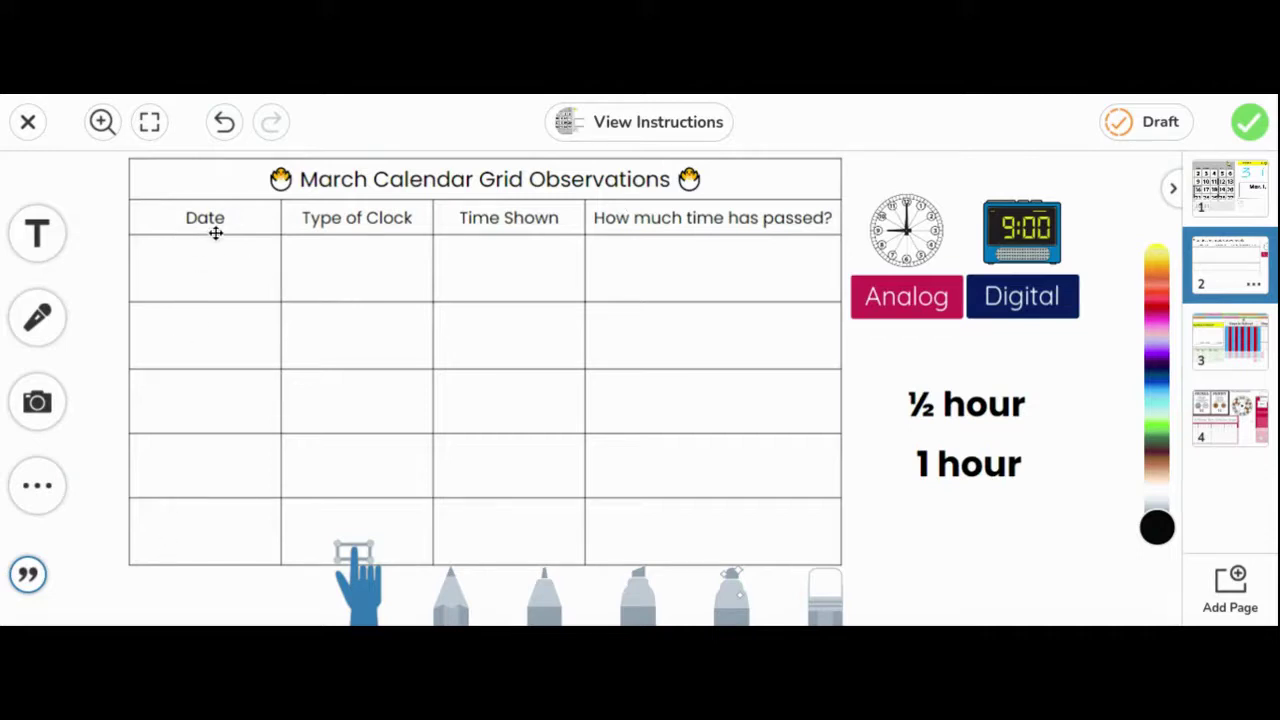
left_click(545, 590)
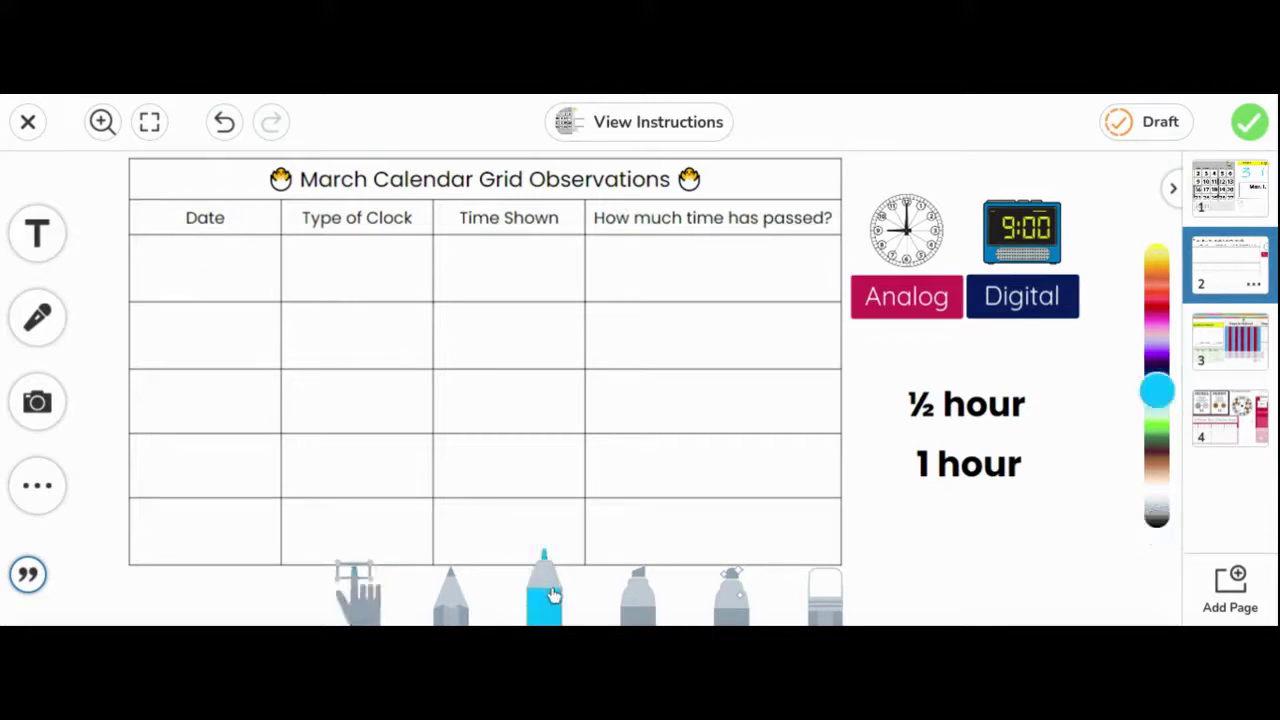
mouse_move(138, 243)
left_mouse_down()
mouse_move(162, 268)
mouse_move(134, 297)
left_mouse_up()
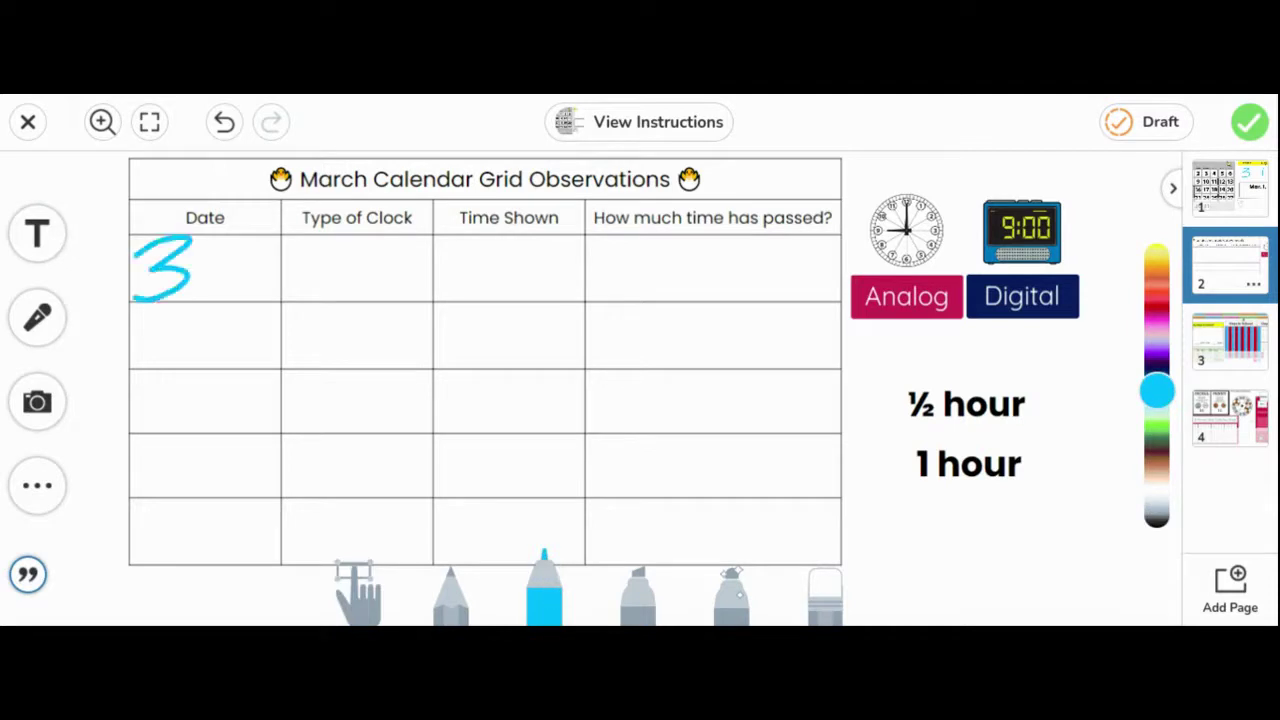
mouse_move(203, 268)
left_mouse_down()
mouse_move(227, 267)
mouse_move(251, 298)
left_mouse_up()
- Enlarge the March 1 clock card on the calendar page so its time is readable
left_click(1202, 196)
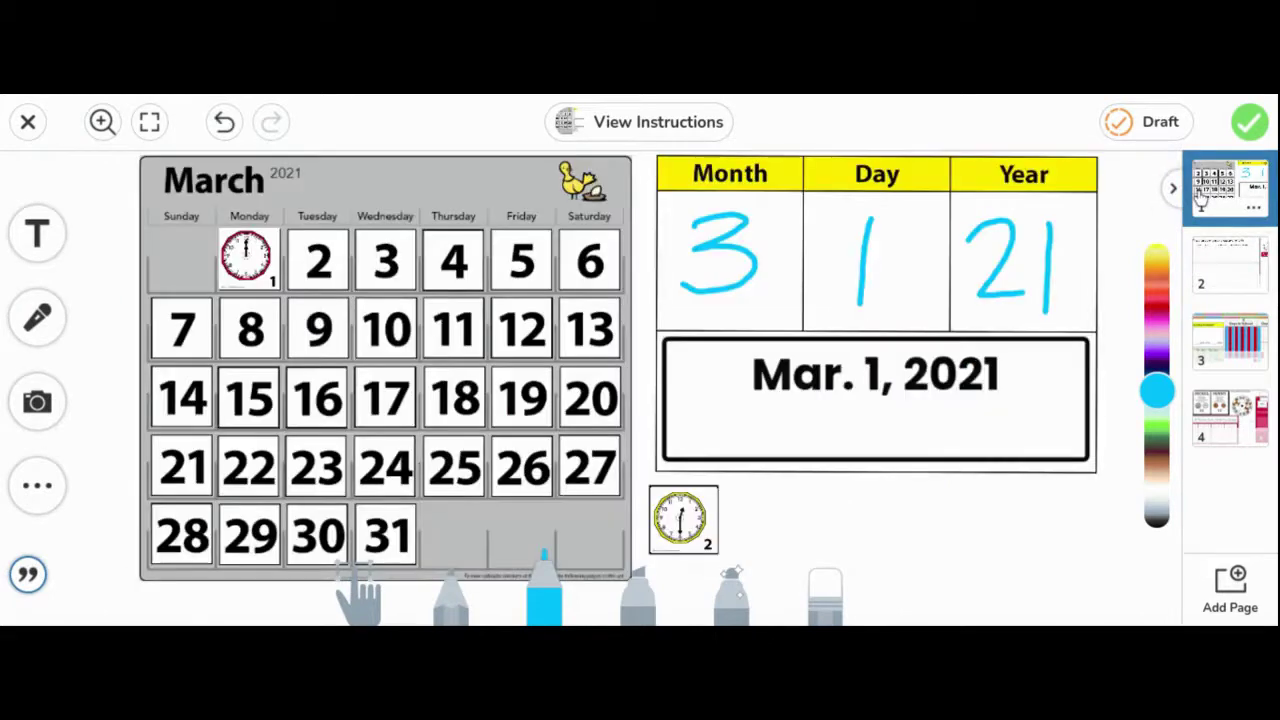
left_click(365, 595)
left_click(258, 260)
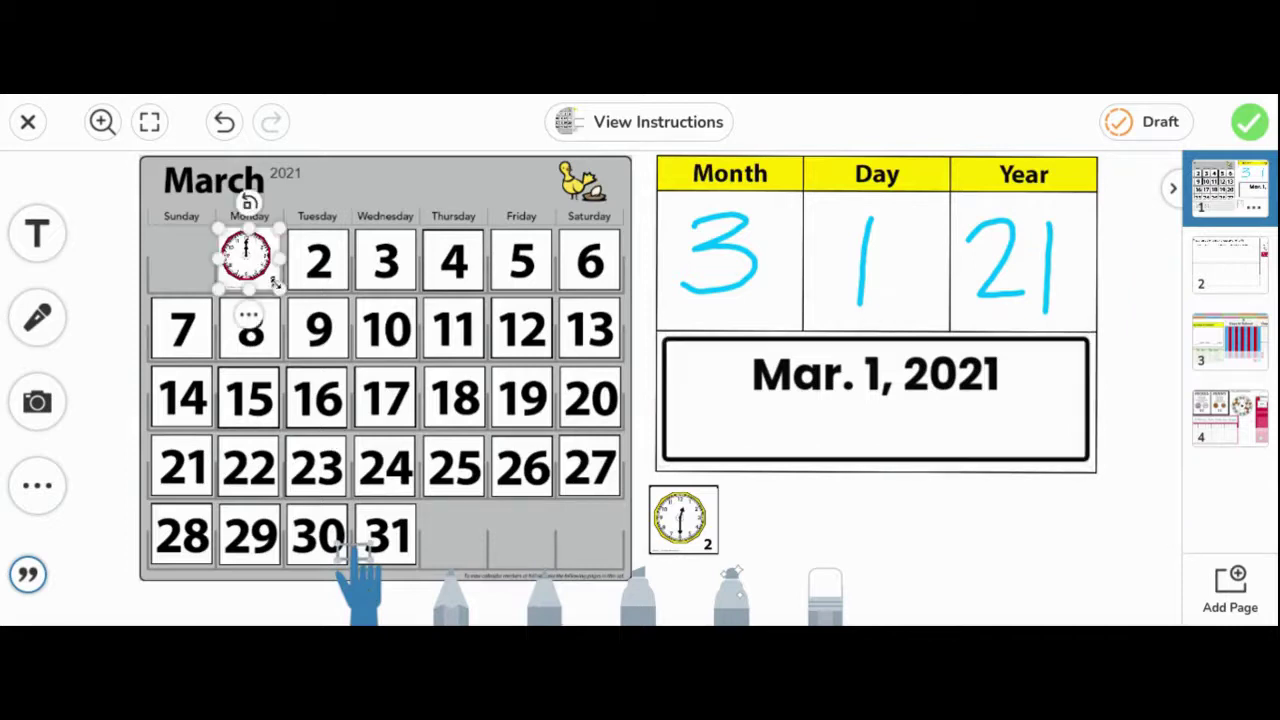
left_click_drag(273, 285, 437, 428)
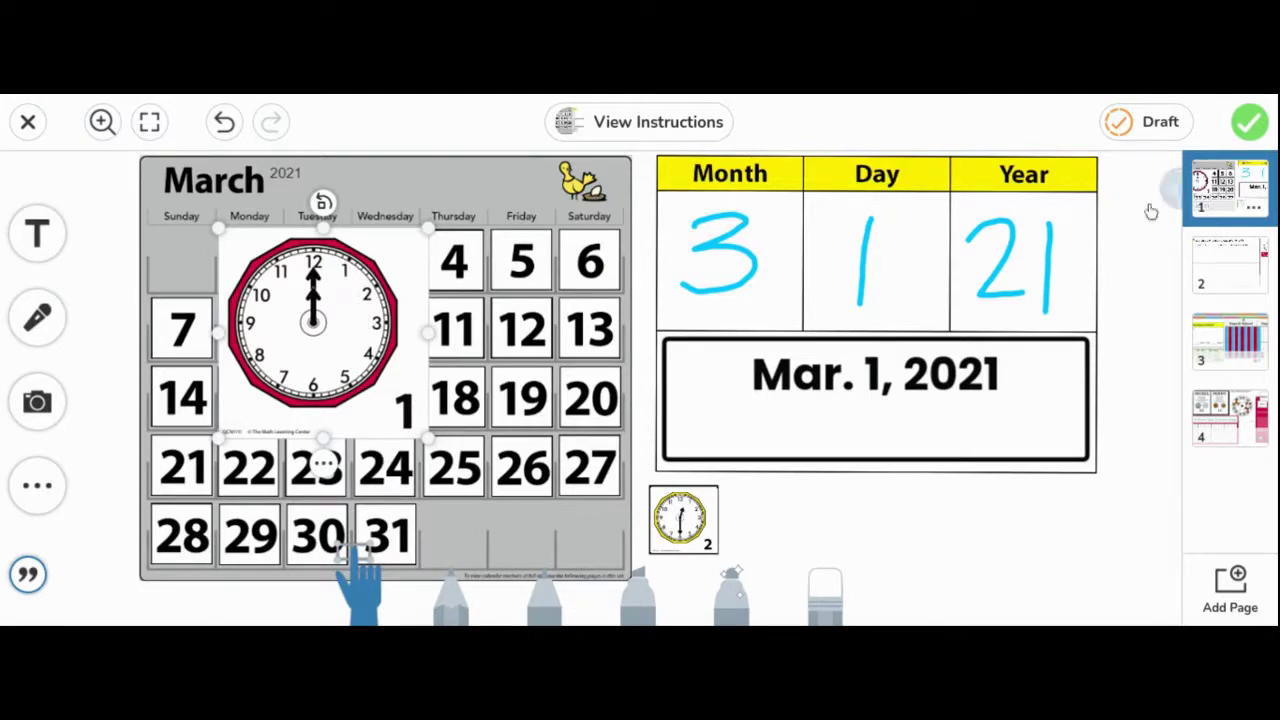
- Copy the Analog sticker into the Type of Clock cell beside 3-1
left_click(1210, 258)
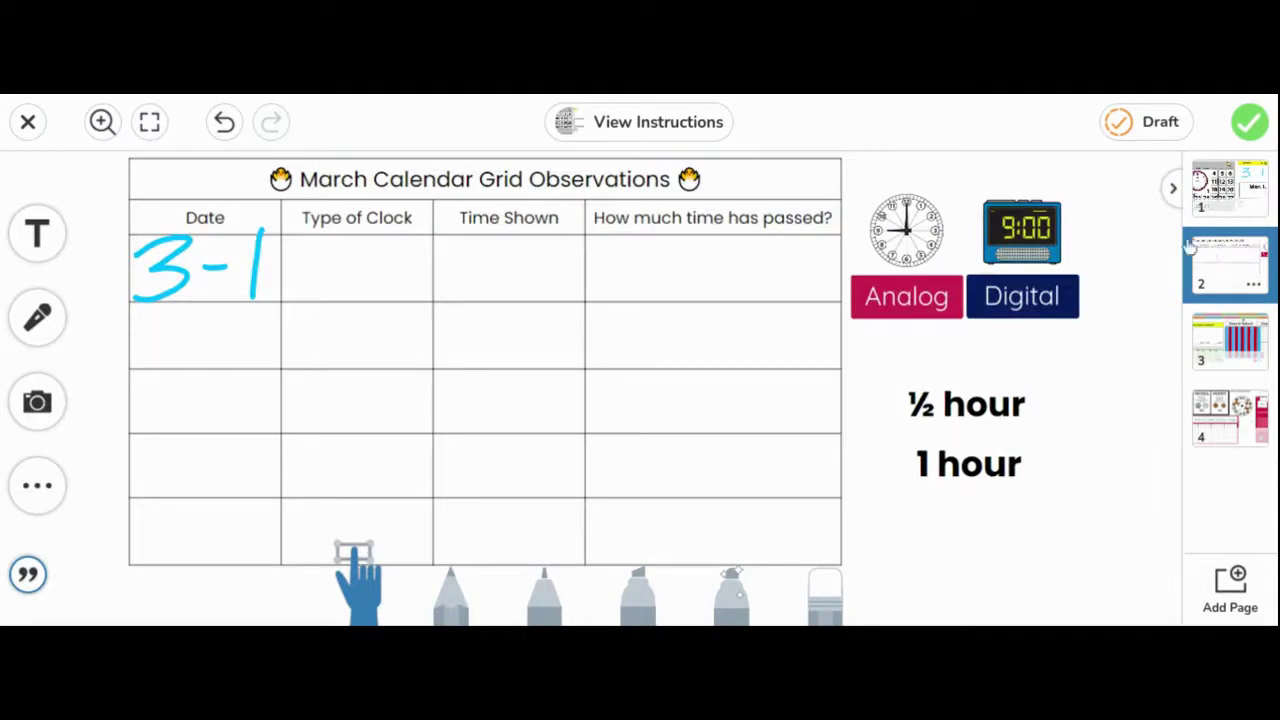
left_click(933, 296)
left_click_drag(933, 296, 389, 269)
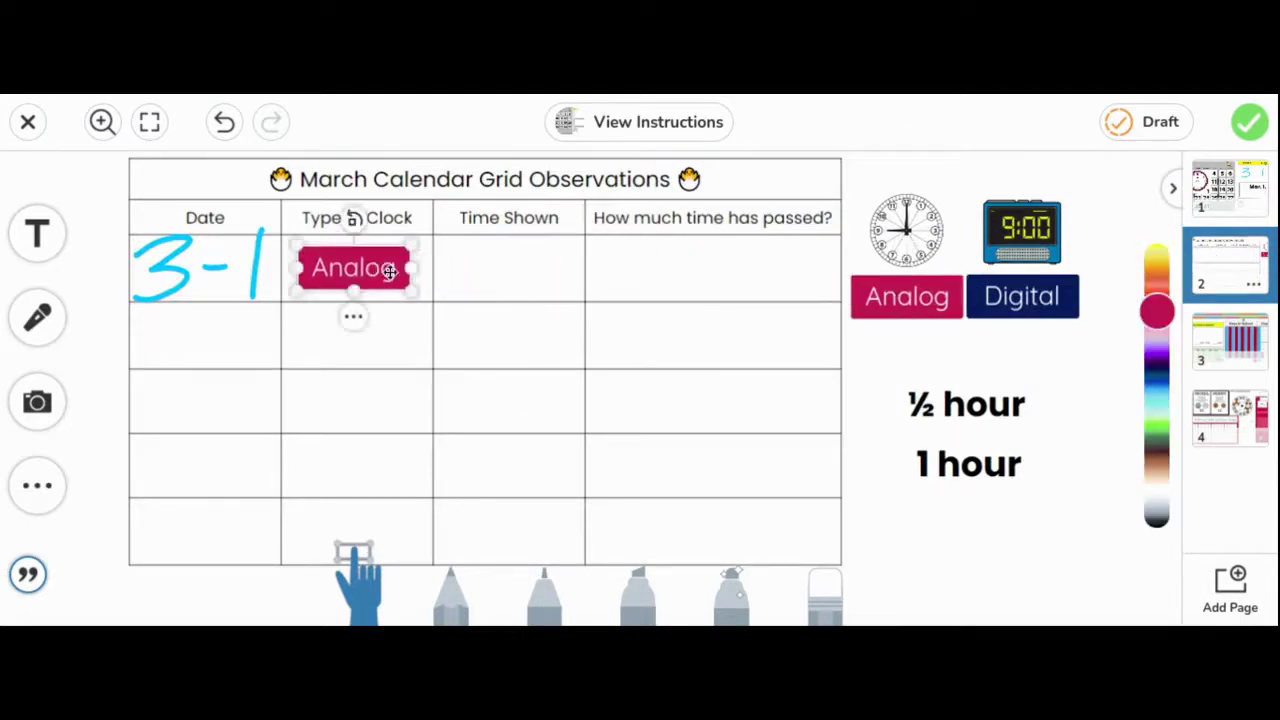
left_click(414, 336)
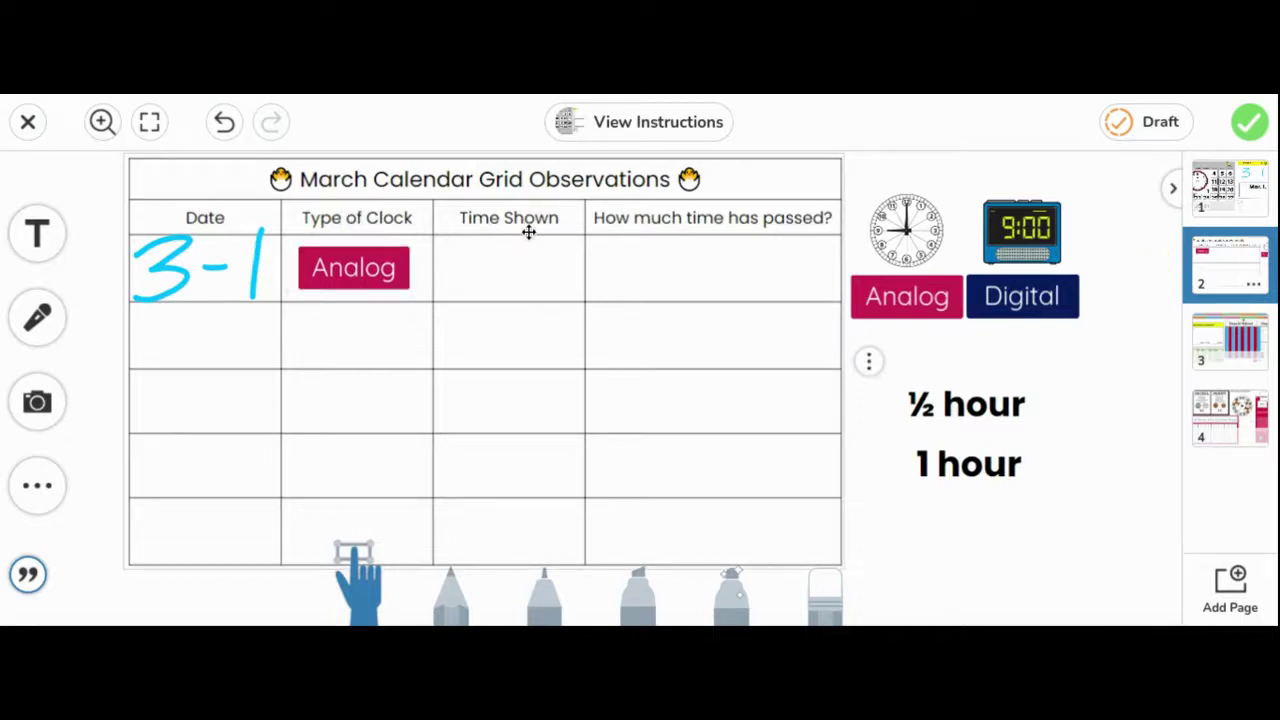
- Resize the enlarged clock card down to fit the Monday 1 tile again
left_click(1240, 195)
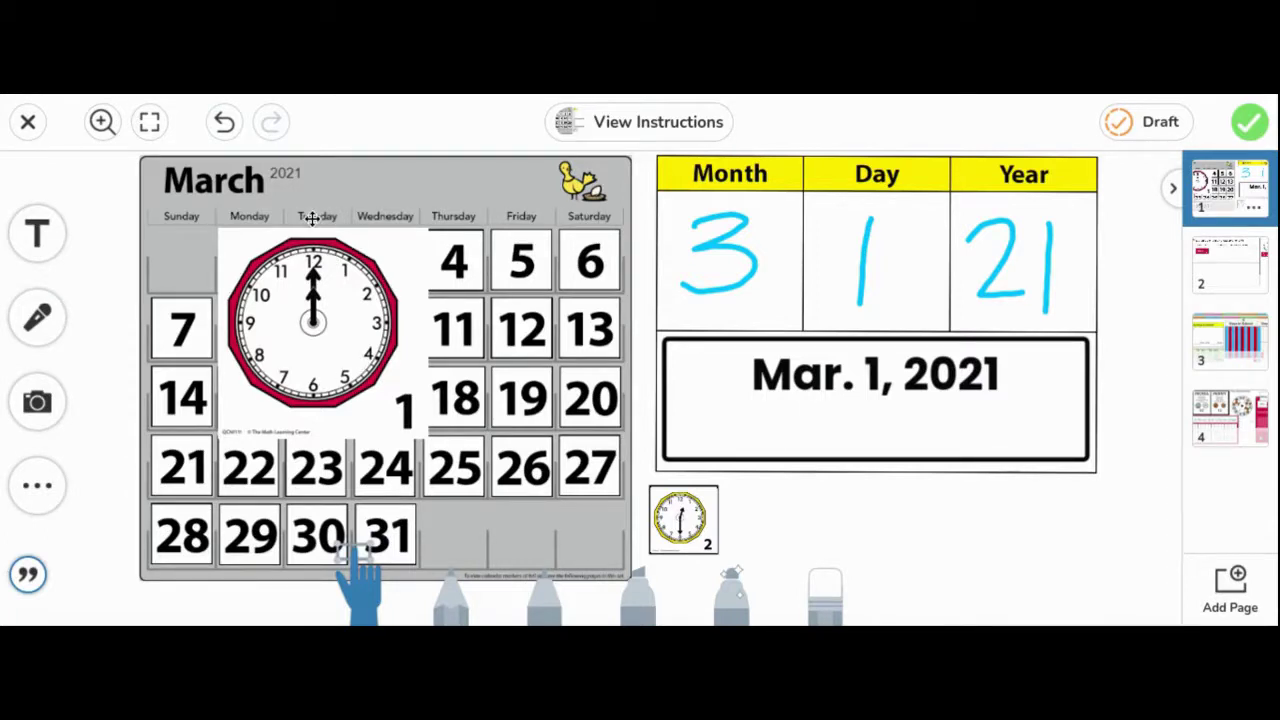
left_click(370, 288)
left_click_drag(425, 432, 278, 286)
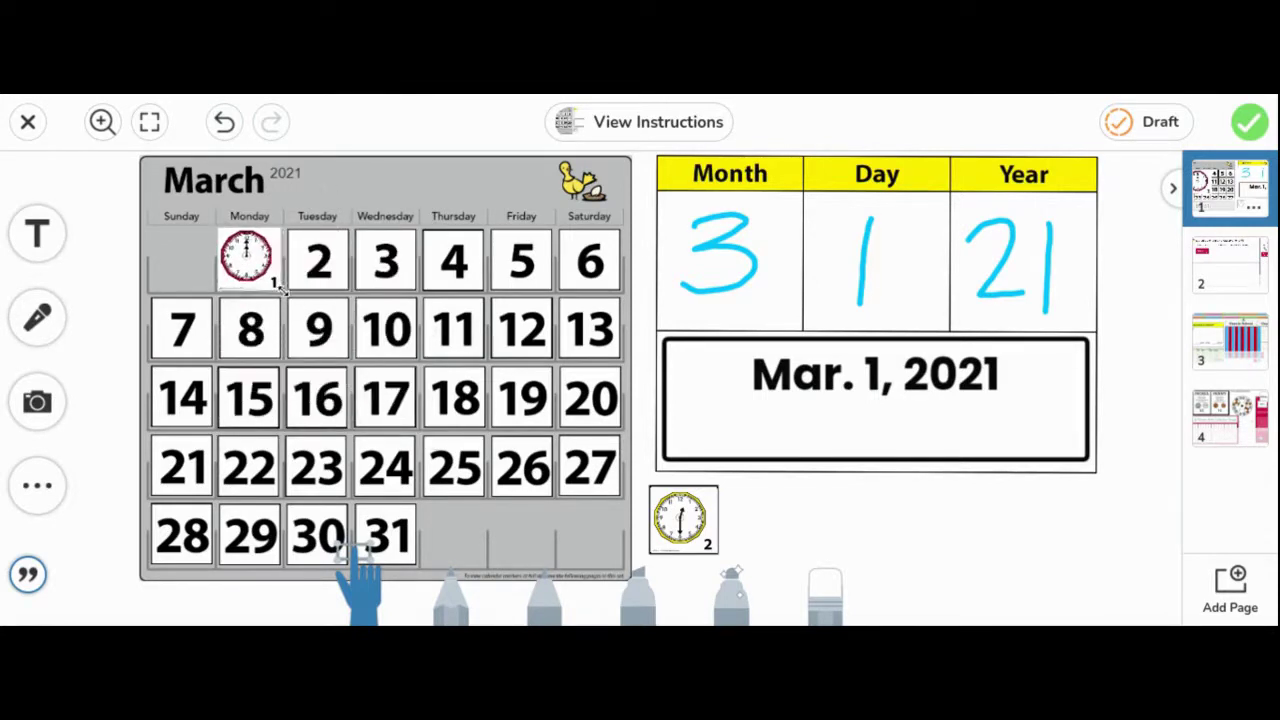
- Handwrite 12:00 under Time Shown and a dash under How much time has passed for 3-1
left_click(1249, 267)
left_click(558, 587)
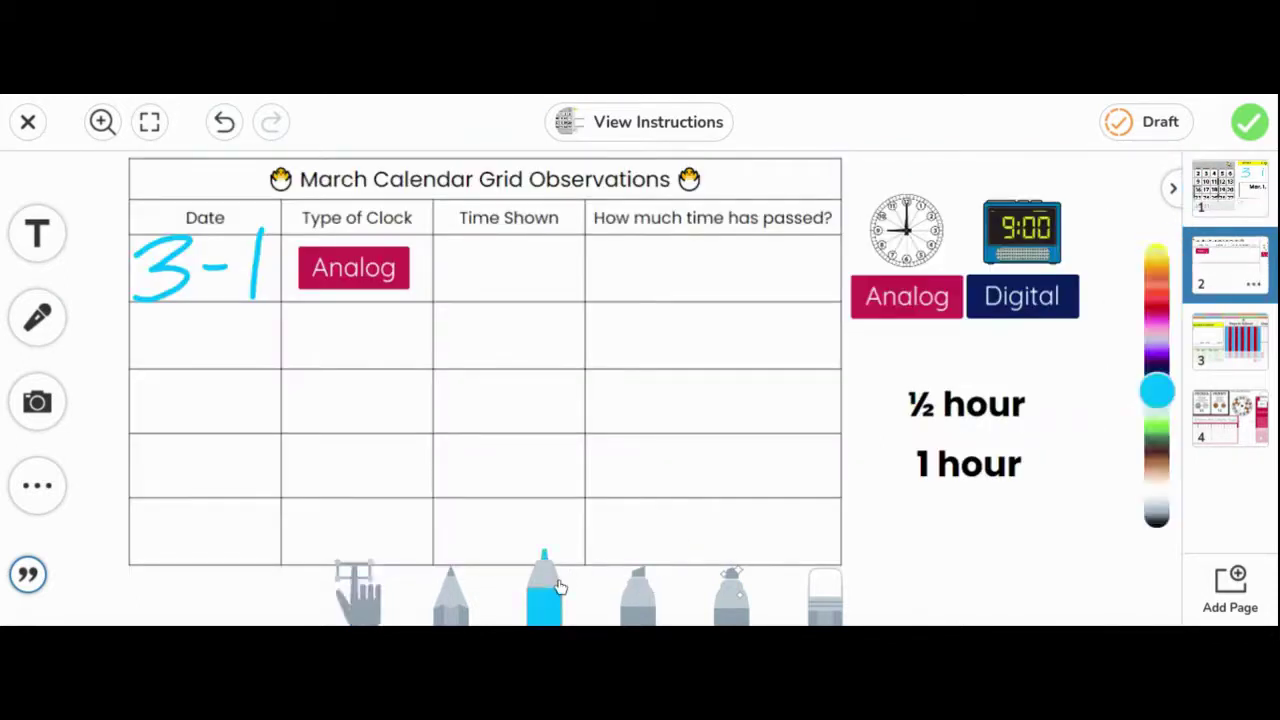
mouse_move(440, 256)
left_mouse_down()
mouse_move(442, 290)
mouse_move(482, 289)
mouse_move(536, 282)
mouse_move(524, 254)
mouse_move(572, 262)
mouse_move(556, 252)
left_mouse_up()
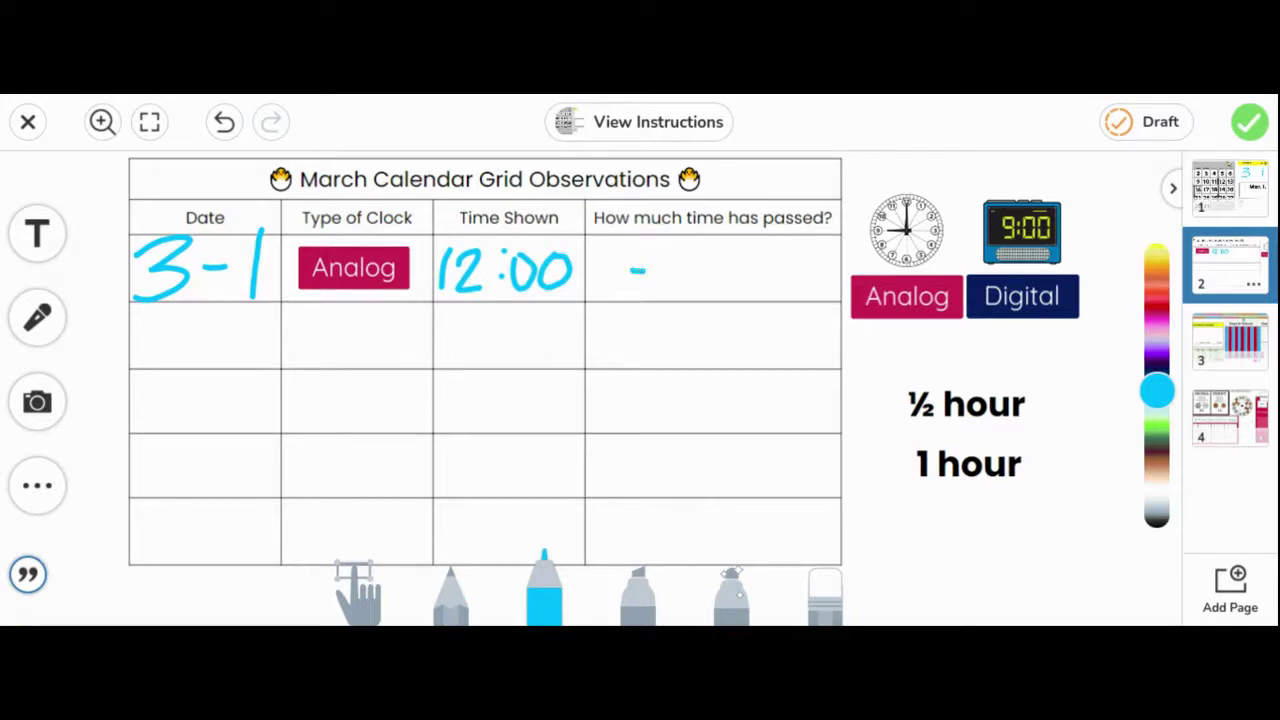
left_click_drag(645, 268, 740, 266)
- On the How Many Days in School? page, stamp a copy of the red X into the grid
left_click(1242, 345)
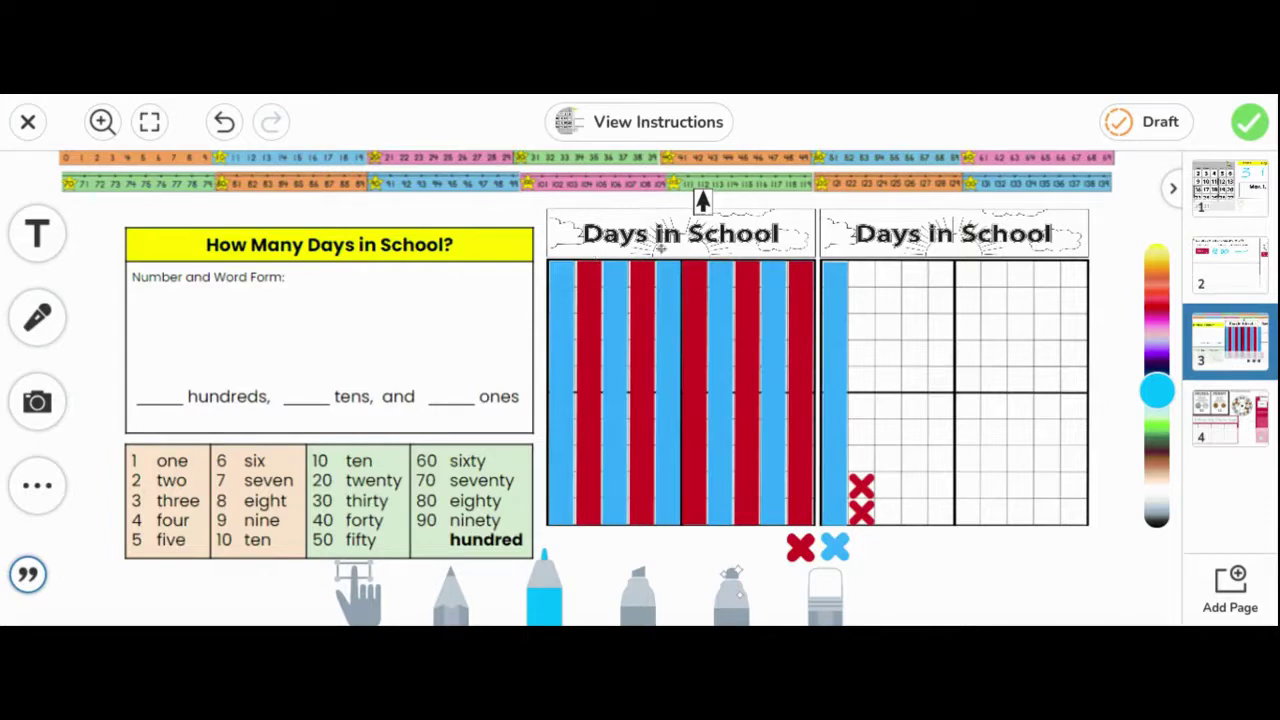
left_click(357, 592)
left_click(800, 547)
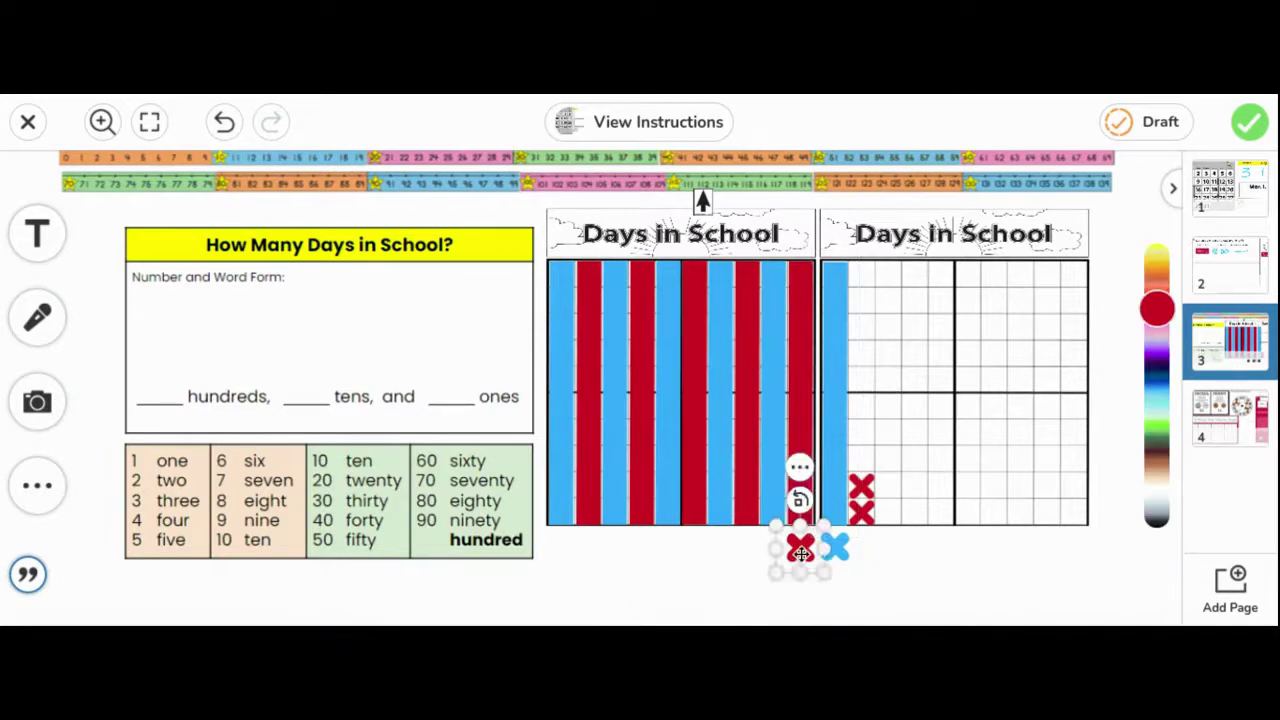
left_click_drag(866, 487, 864, 458)
left_click(948, 569)
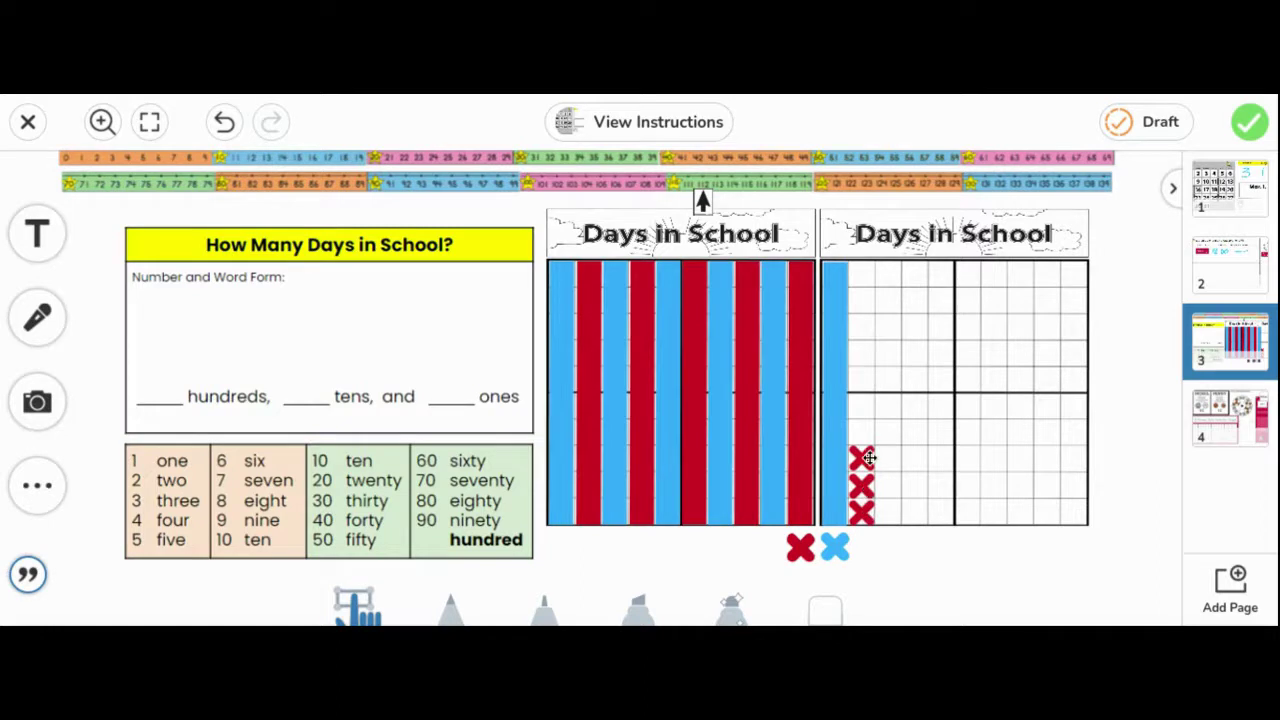
- Type '113 one hundred thirteen' into the Number and Word Form answer box
left_click(377, 310)
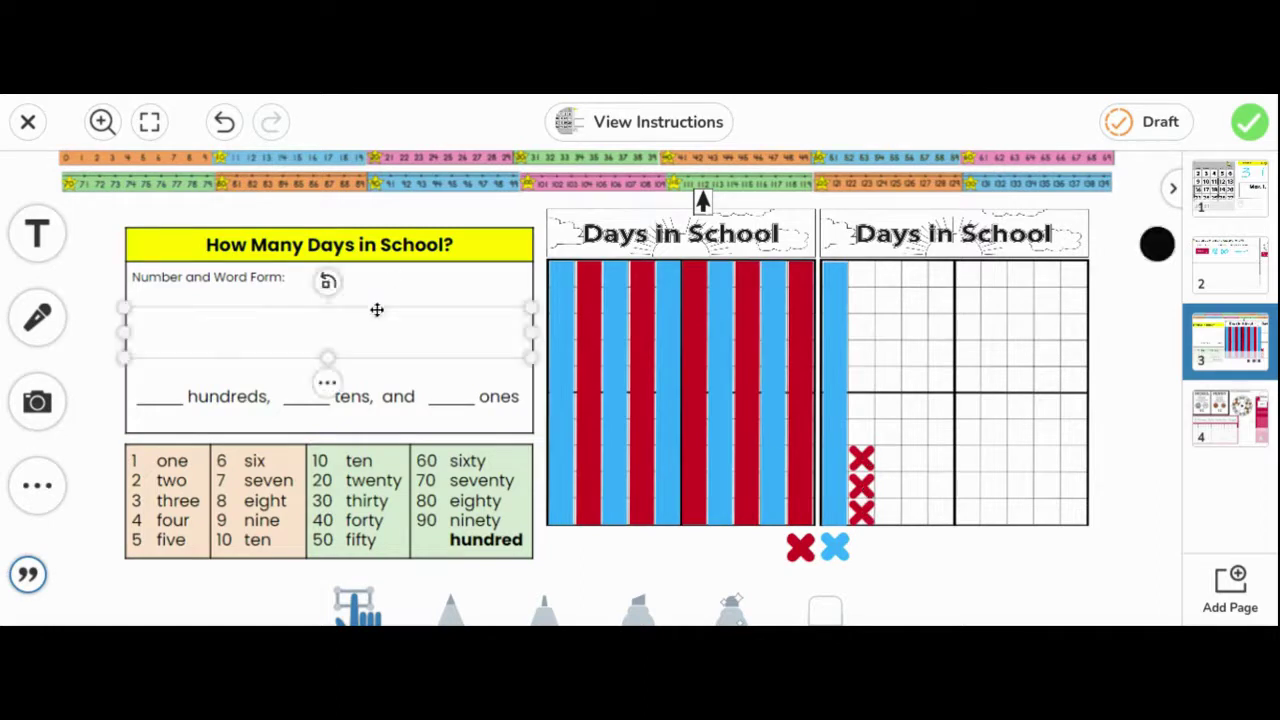
left_click(377, 310)
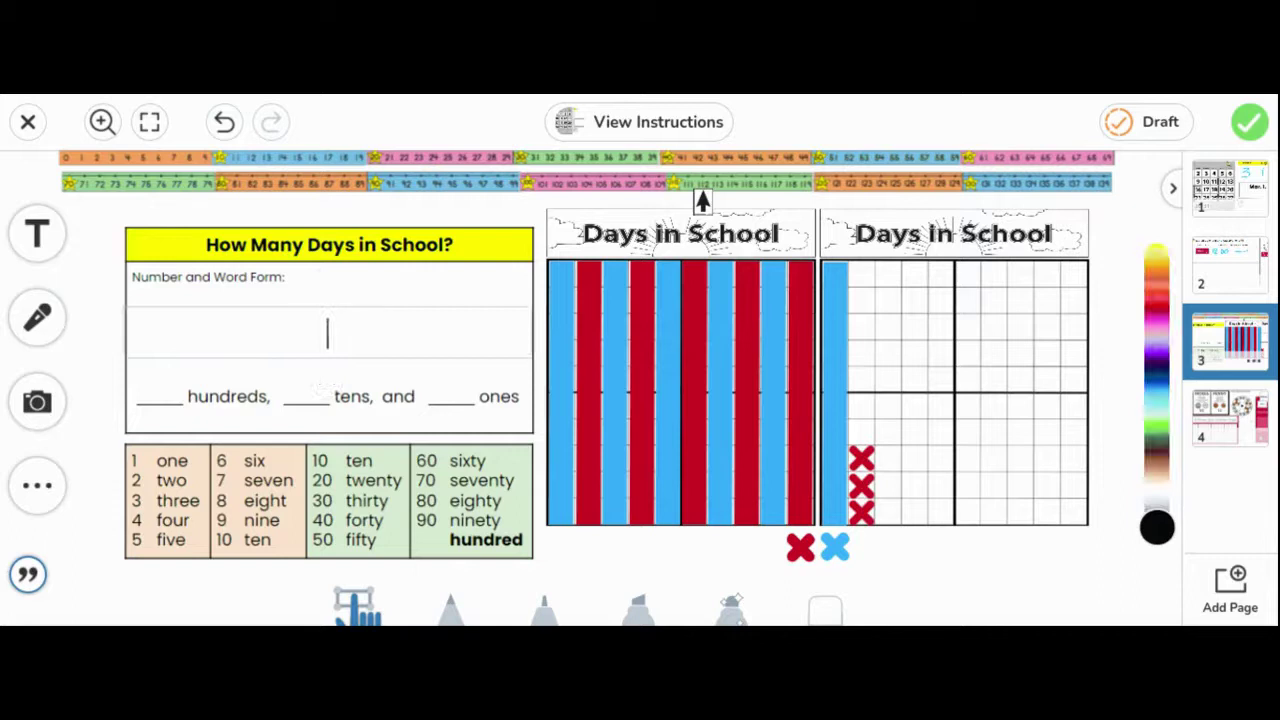
type("113  one hundred")
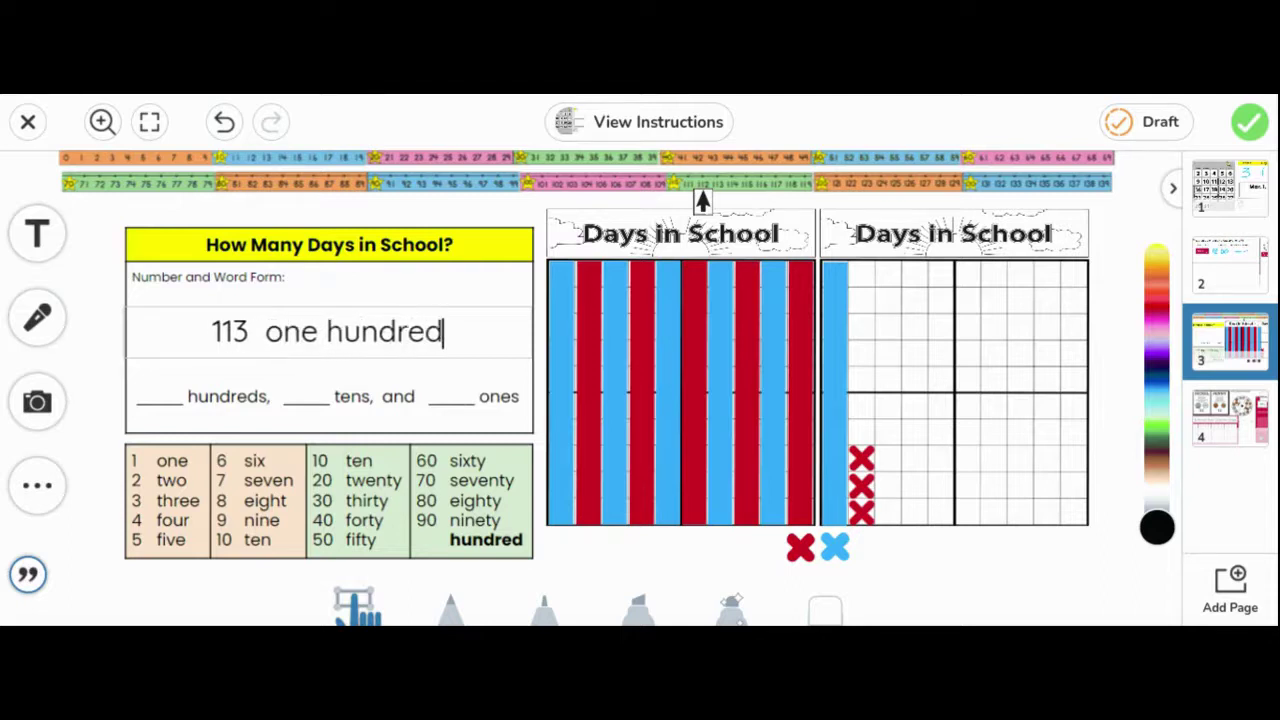
type(" thirteen")
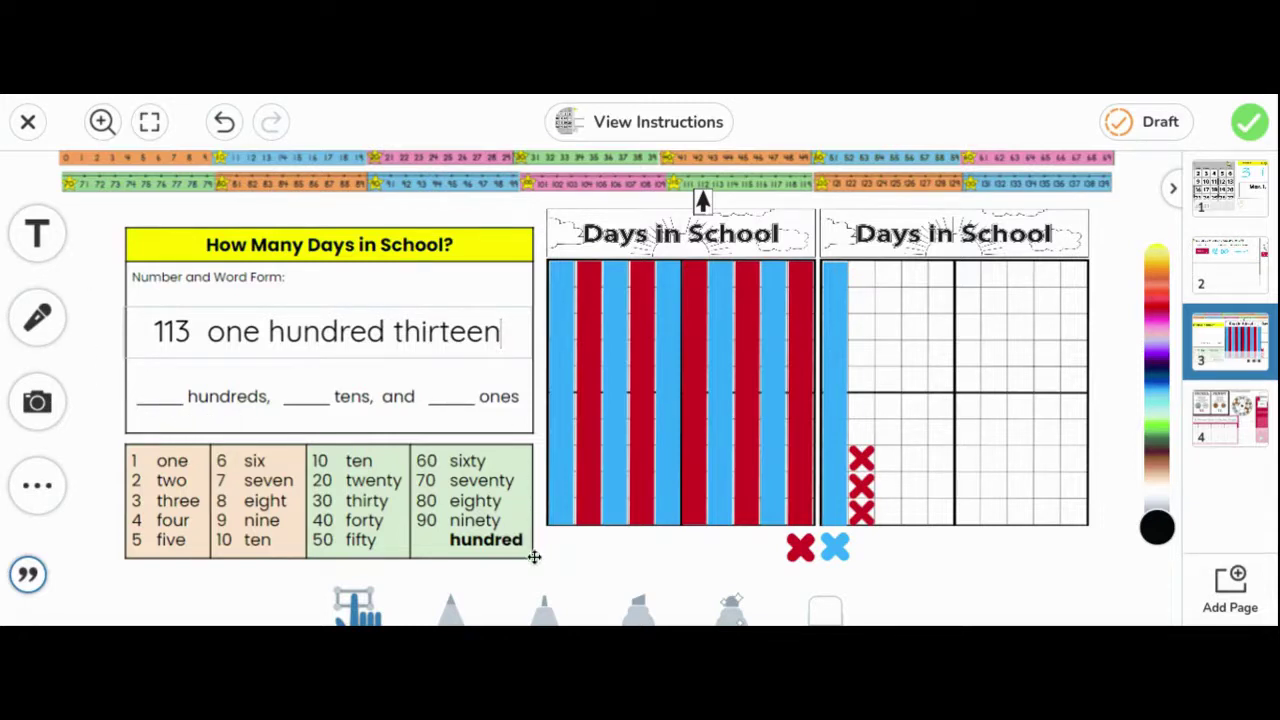
- Handwrite 1 hundreds, 1 tens and 3 ones in the blanks with the blue marker
left_click(545, 608)
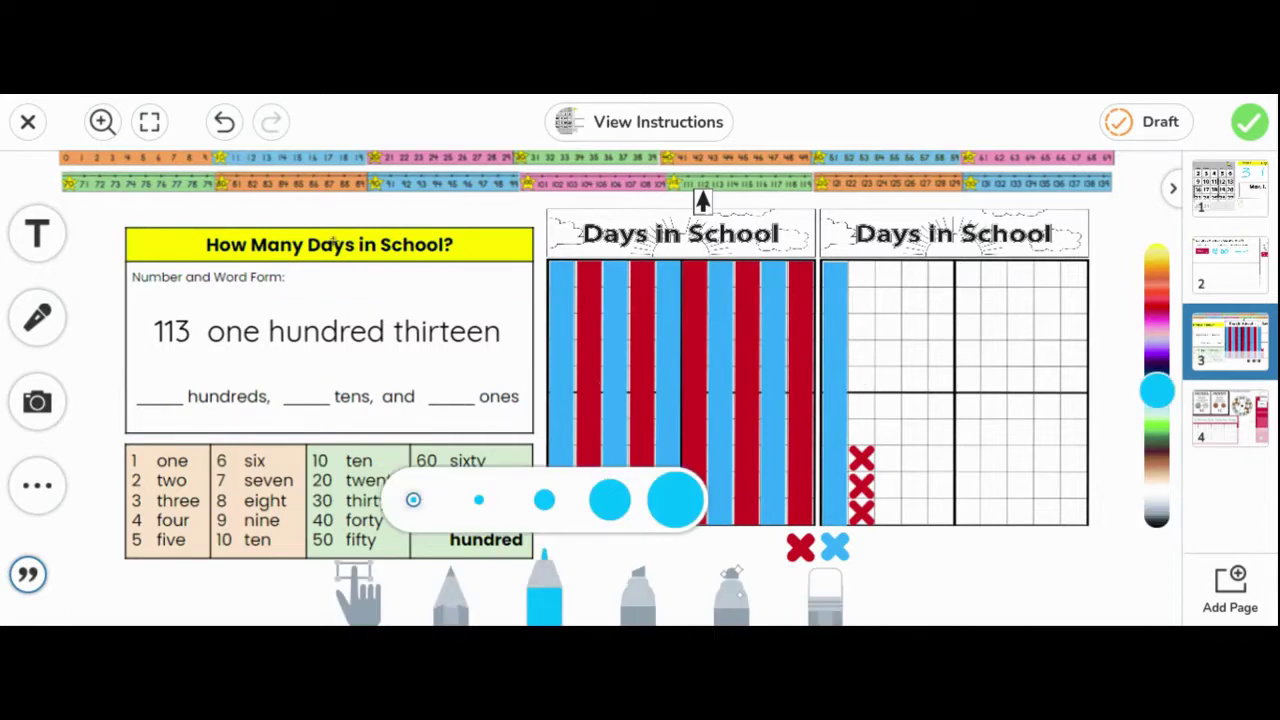
left_click_drag(166, 364, 166, 402)
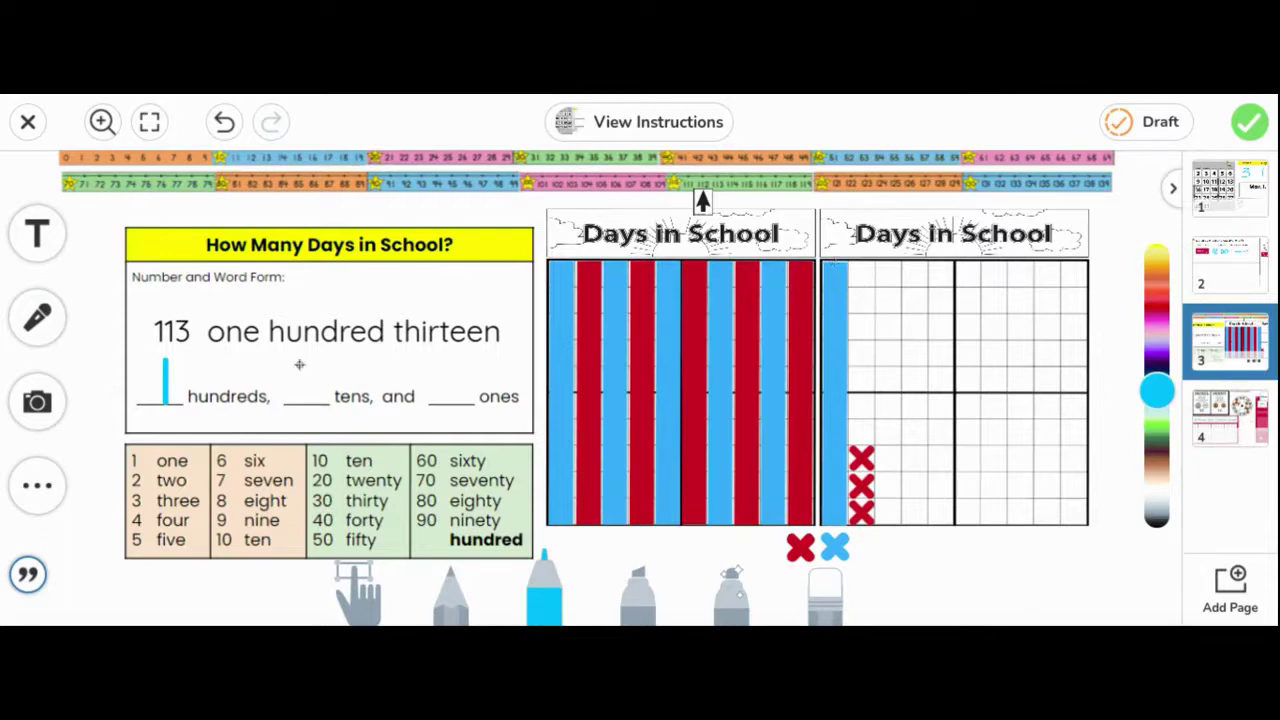
left_click_drag(299, 365, 298, 399)
mouse_move(431, 357)
left_mouse_down()
mouse_move(462, 382)
mouse_move(445, 405)
mouse_move(432, 396)
left_mouse_up()
- Move the number-line arrow onto 113
left_click(357, 590)
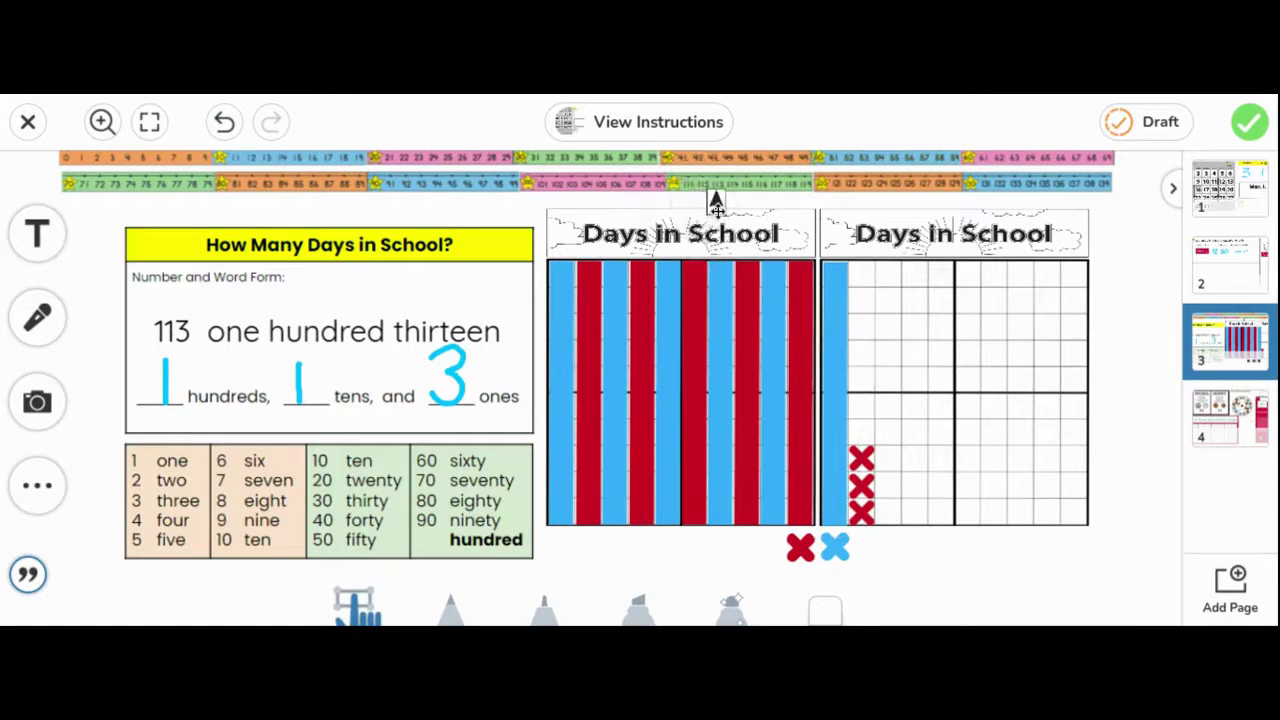
left_click(720, 205)
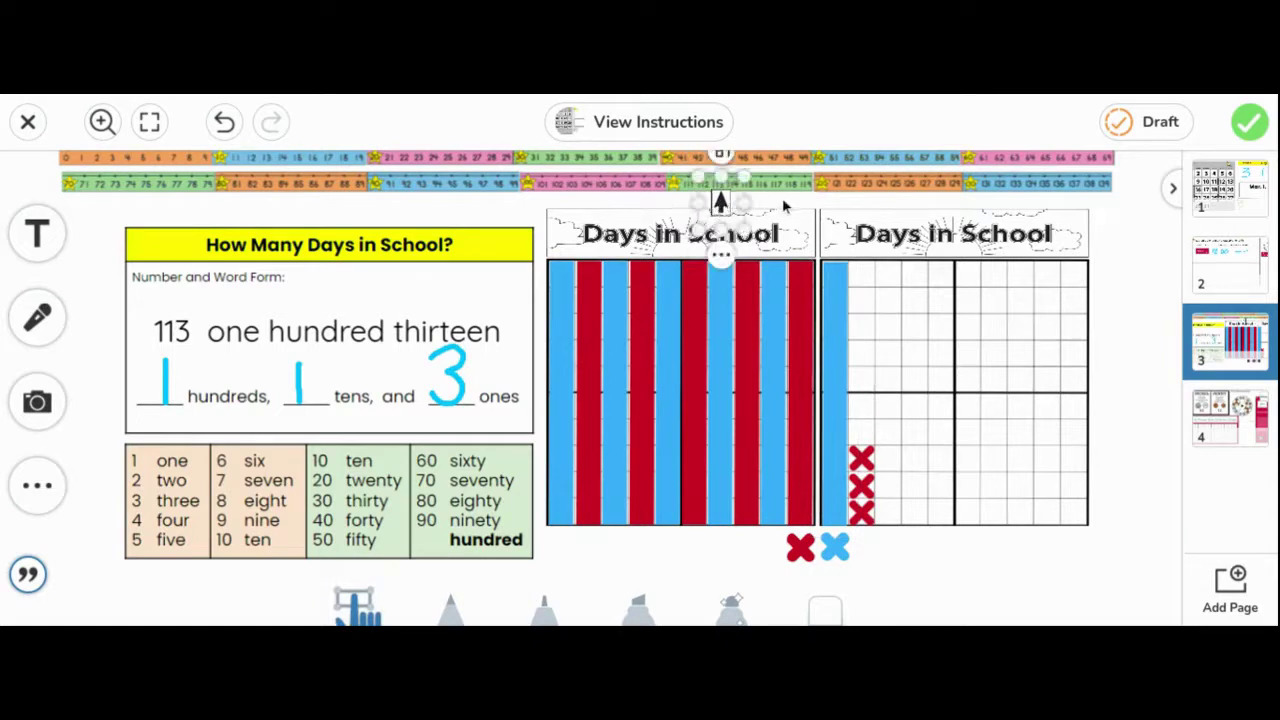
left_click(784, 205)
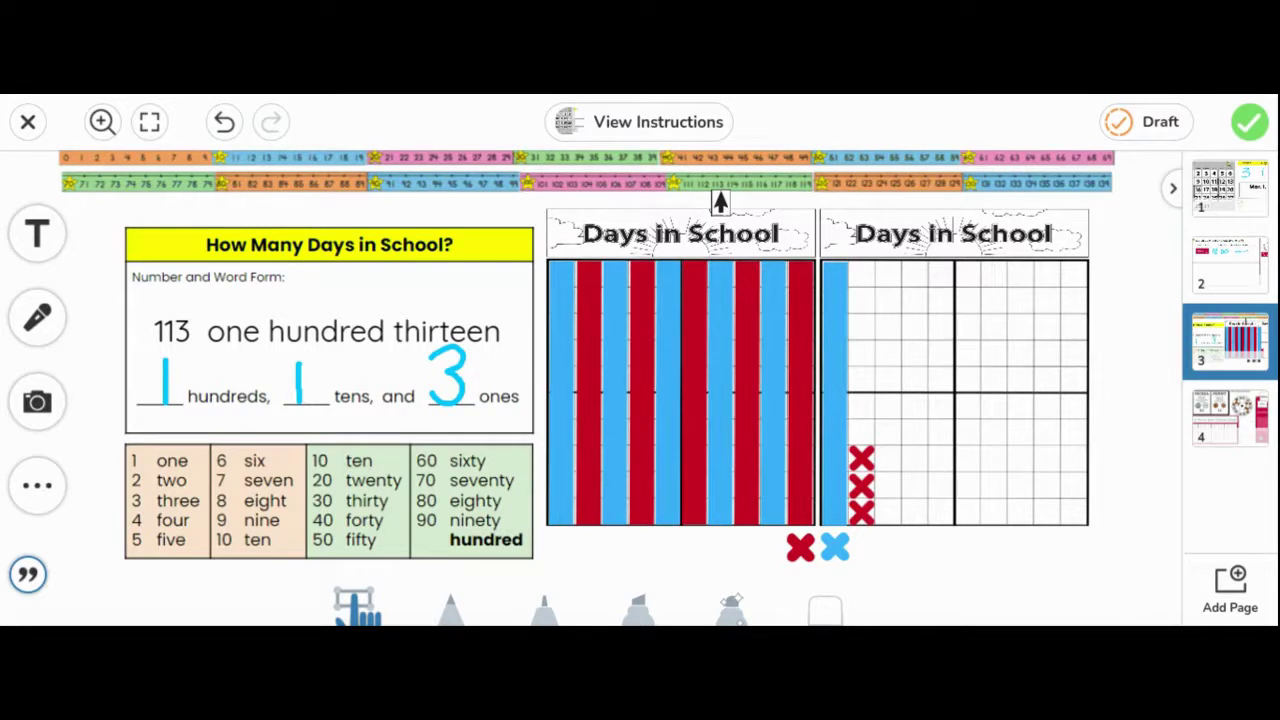
- Go to page 4, the Dimes, Nickels & Pennies page, from the sidebar thumbnails
left_click(1231, 424)
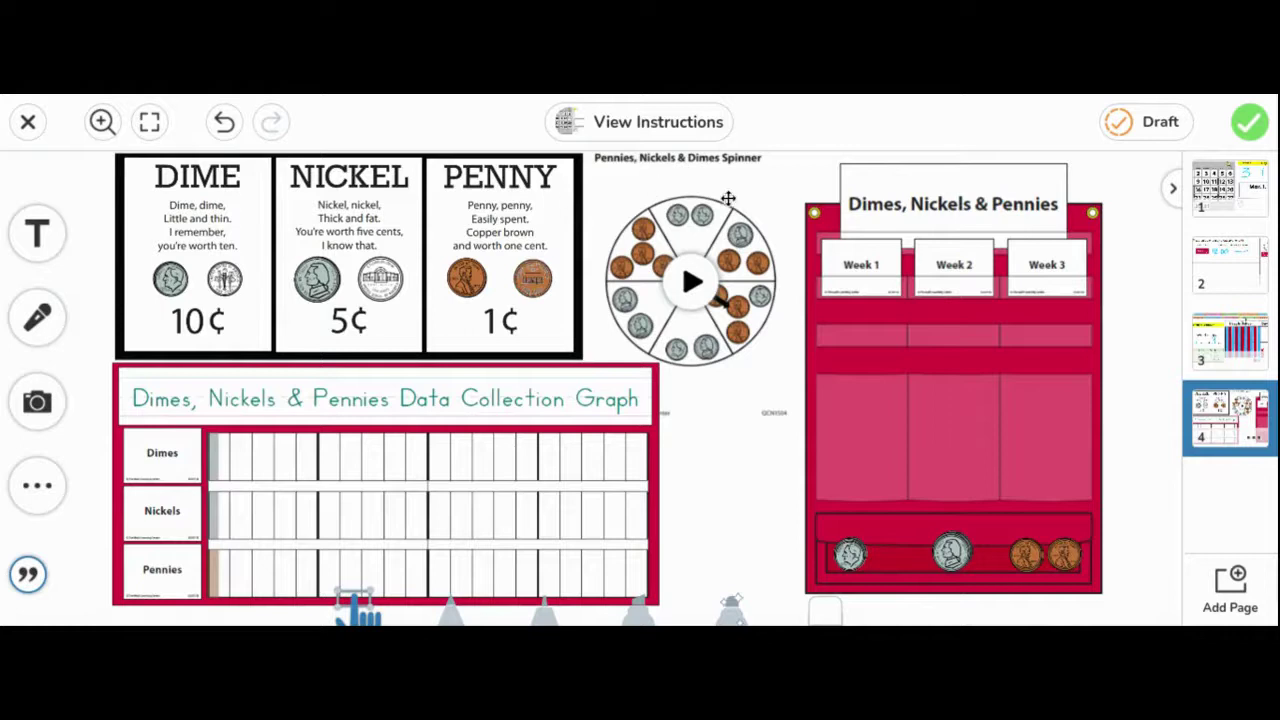
- Start the coin spinner video and stop it at 0:02 to read the needle's section
left_click(690, 279)
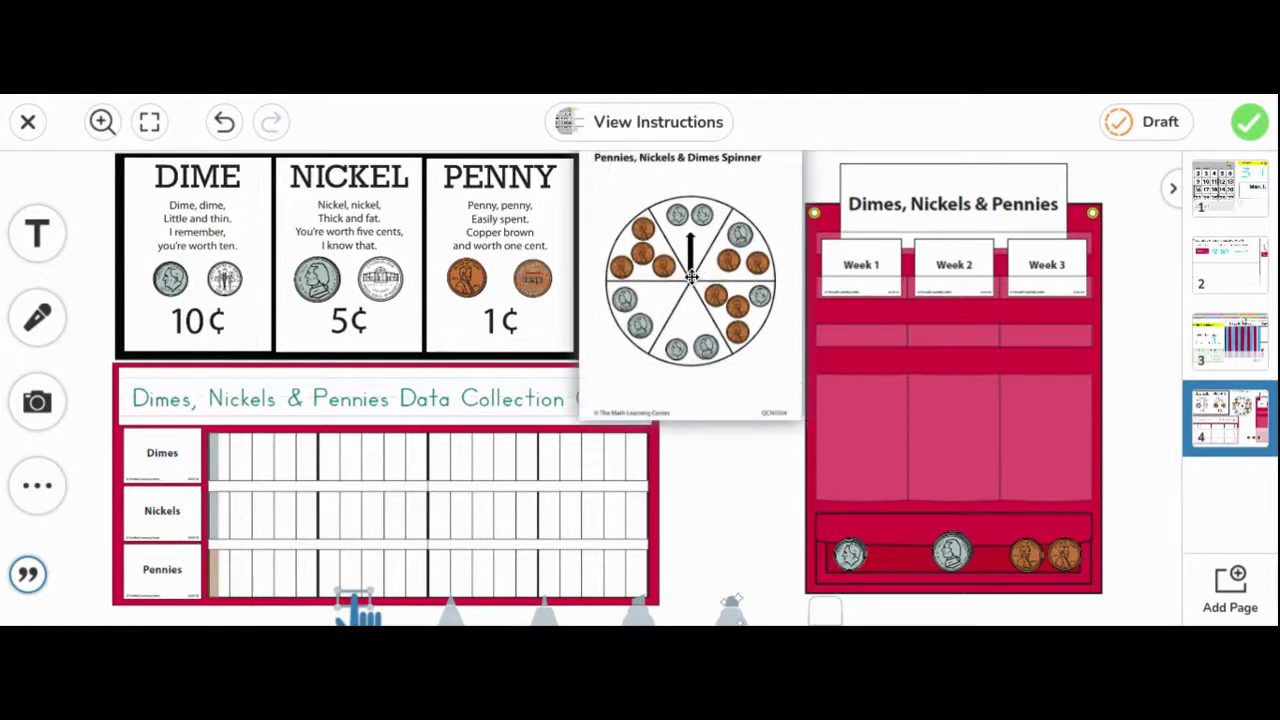
left_click(691, 281)
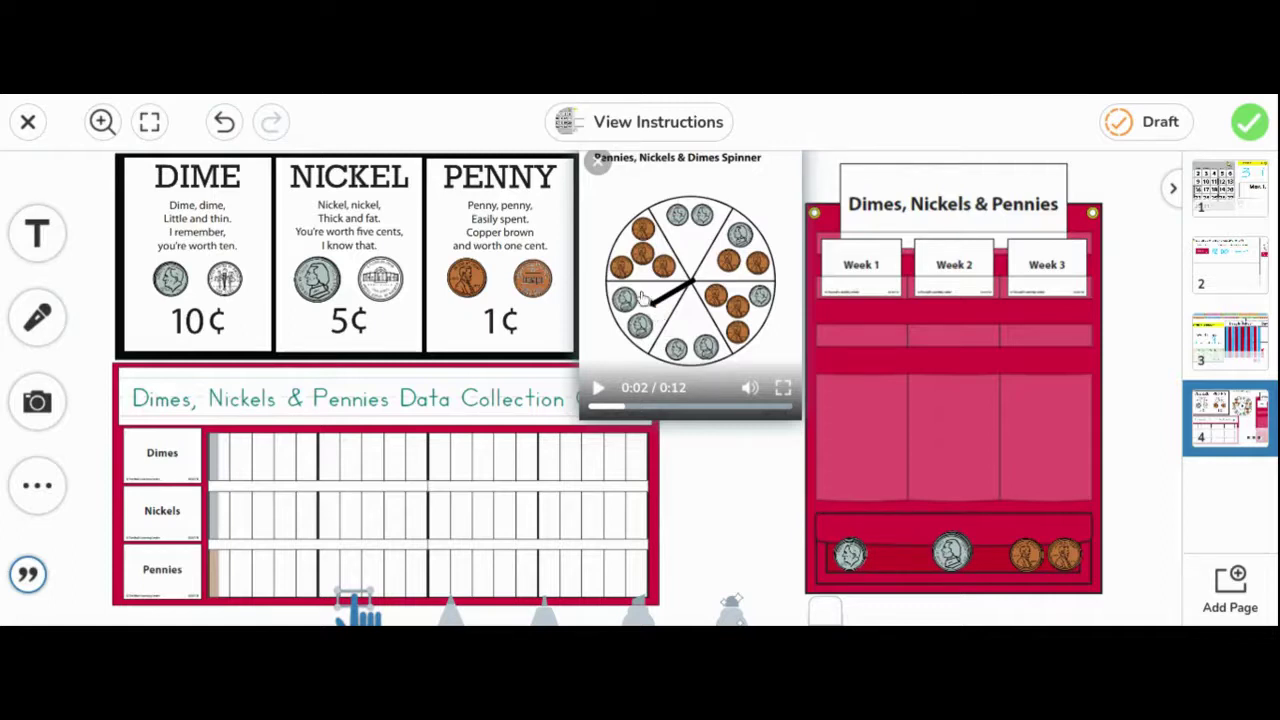
- Drag two nickel copies from the coin row into the Week 1 pocket
left_click(940, 544)
left_click_drag(940, 544, 828, 481)
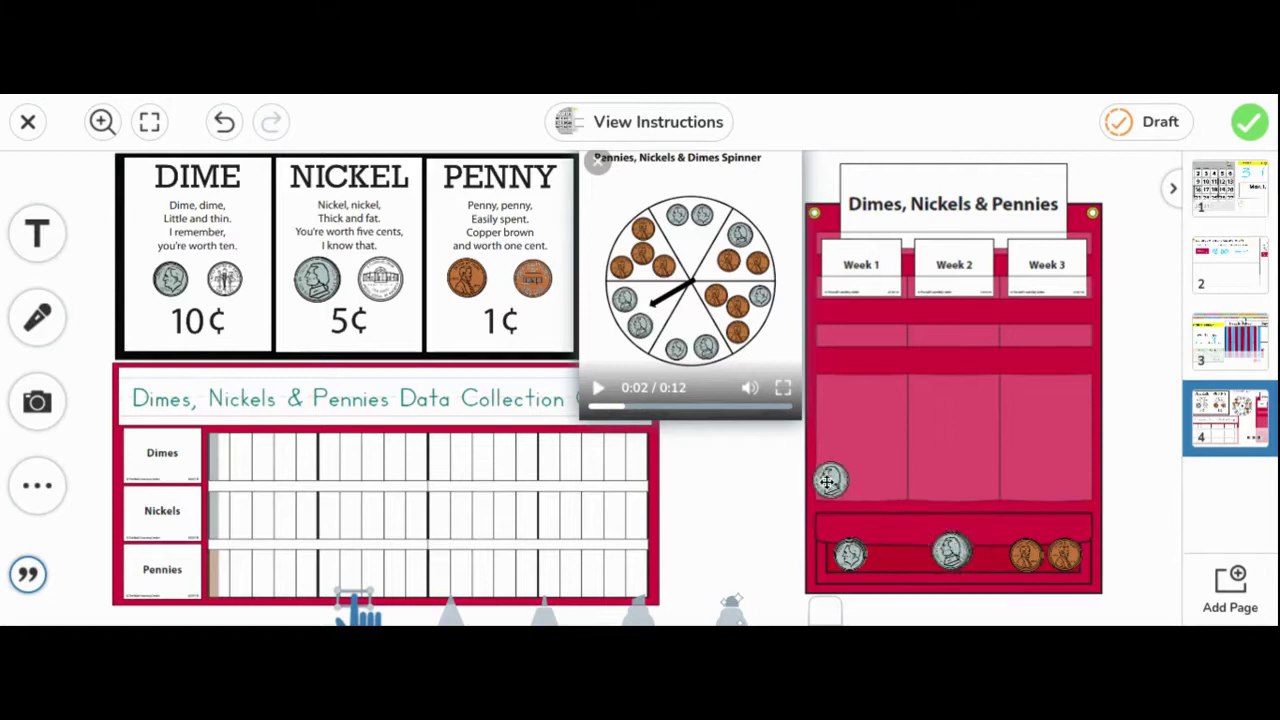
left_click(955, 550)
left_click_drag(955, 550, 864, 485)
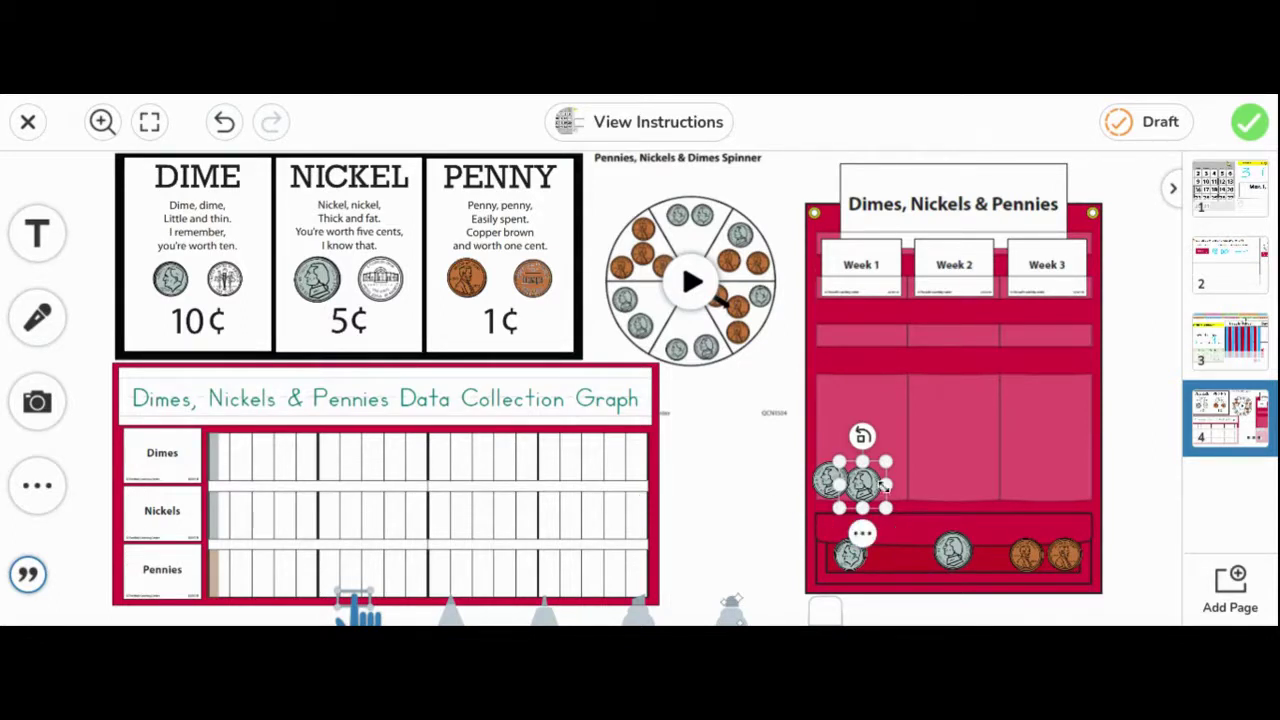
left_click(716, 508)
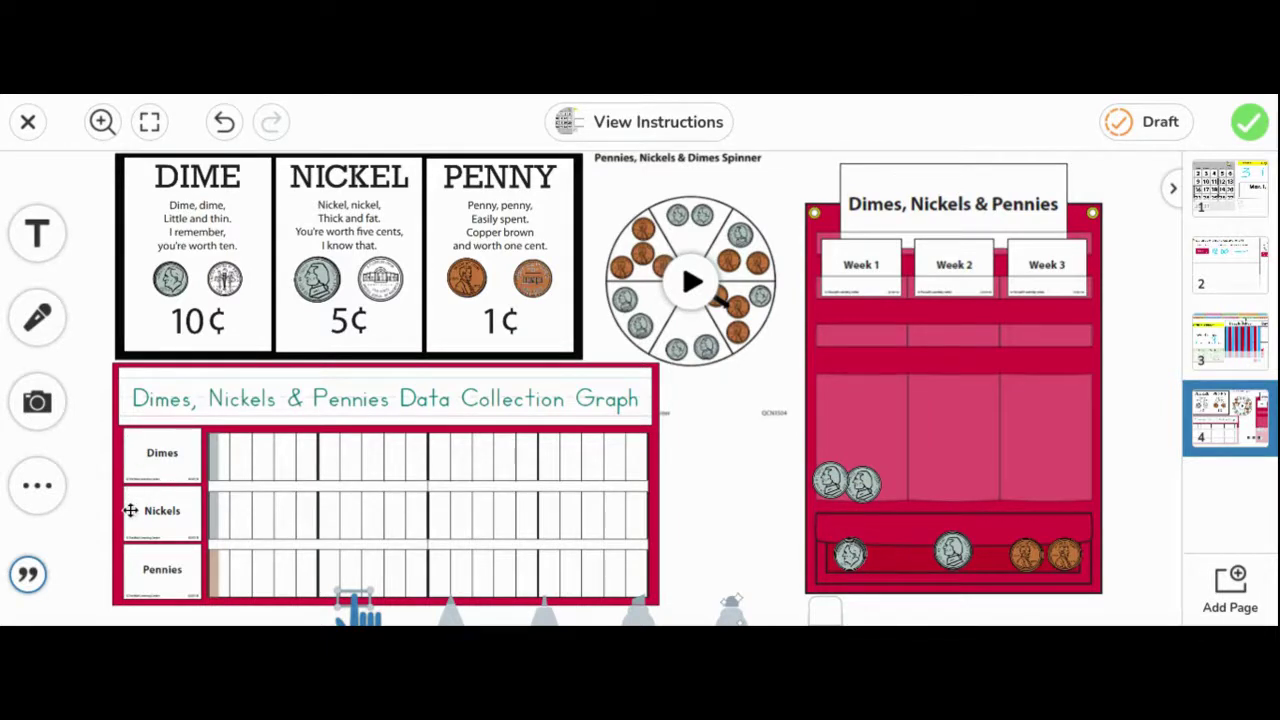
- Widen the grey Nickels bar so it shades the first two graph boxes
left_click(215, 513)
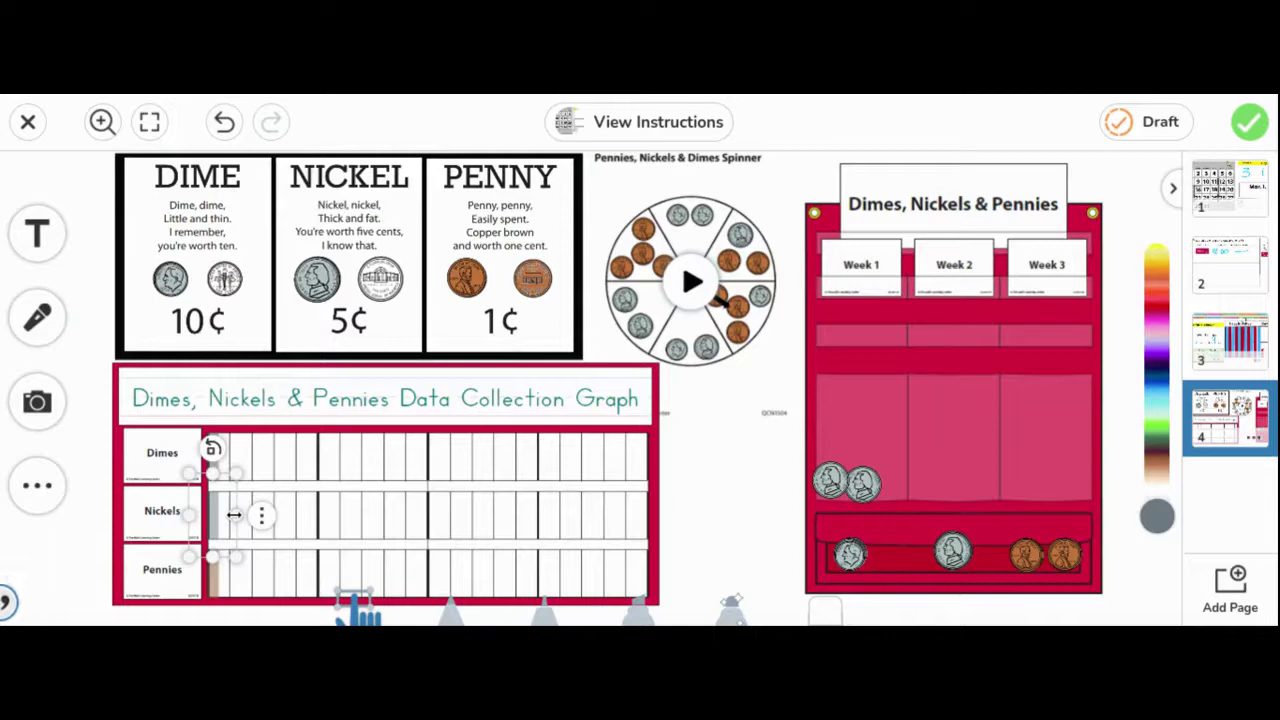
left_click_drag(233, 514, 256, 513)
left_click(733, 468)
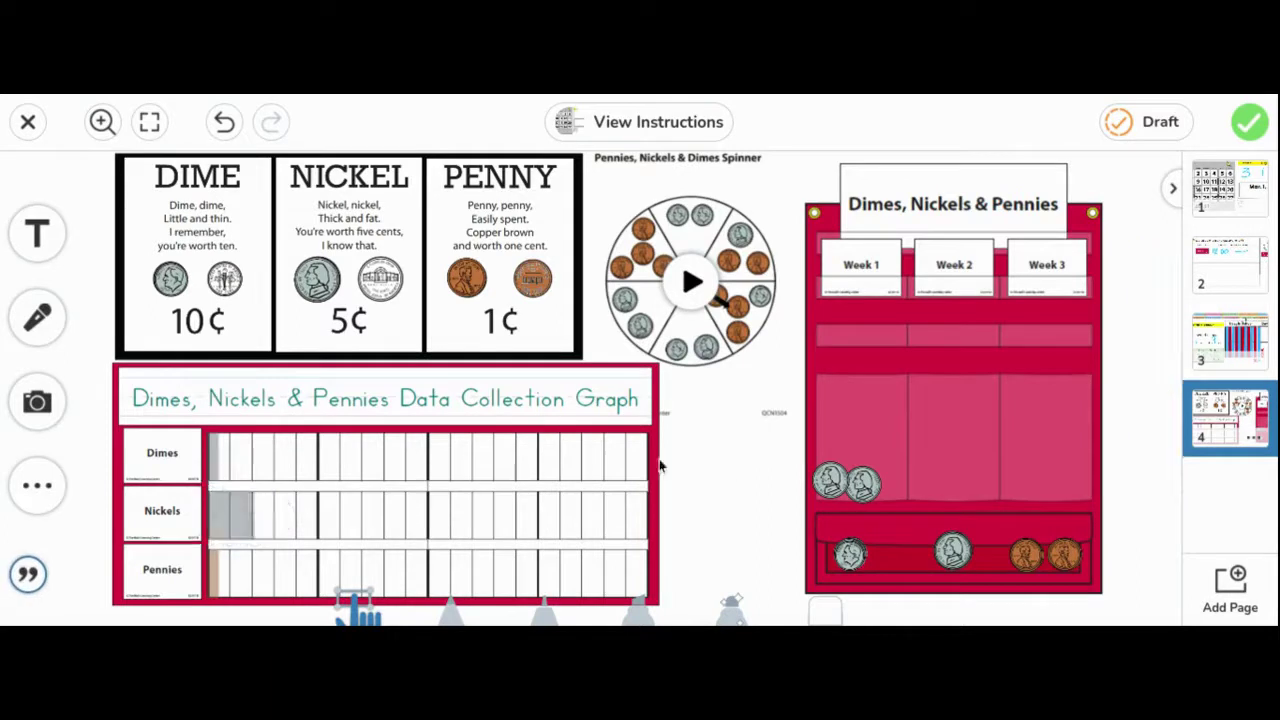